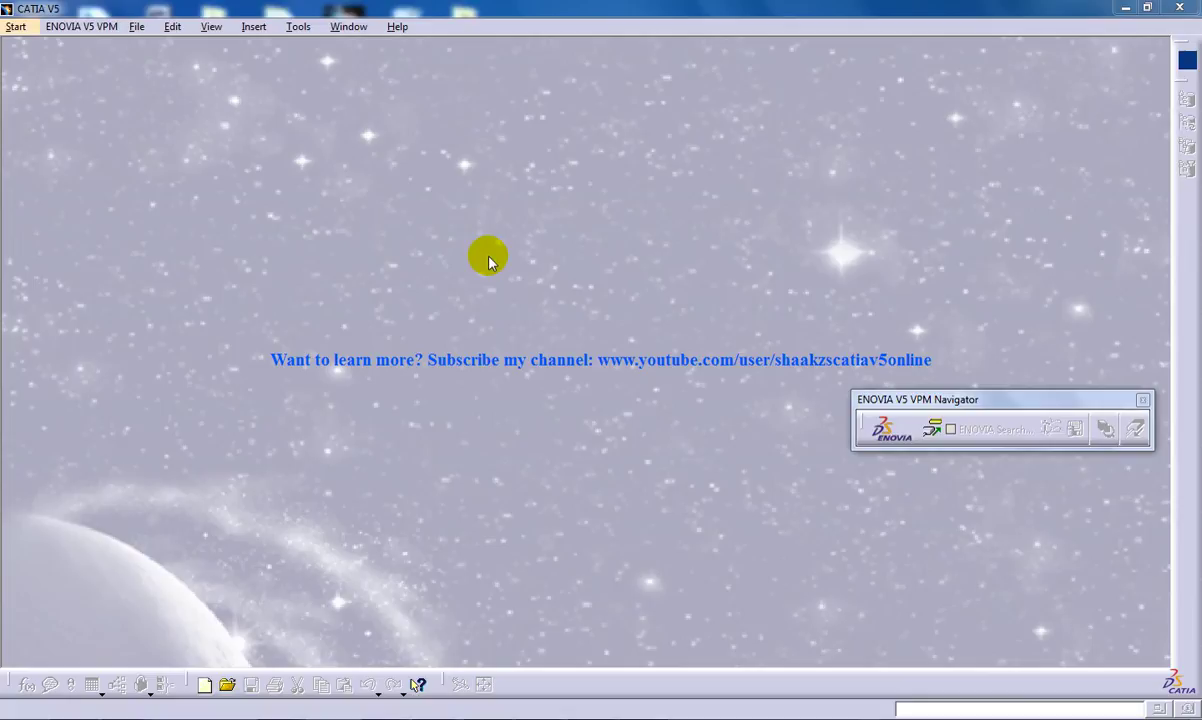
Step: Switch to the Digital Mockup > DMU Kinematics workbench
left_click(15, 26)
left_click(66, 166)
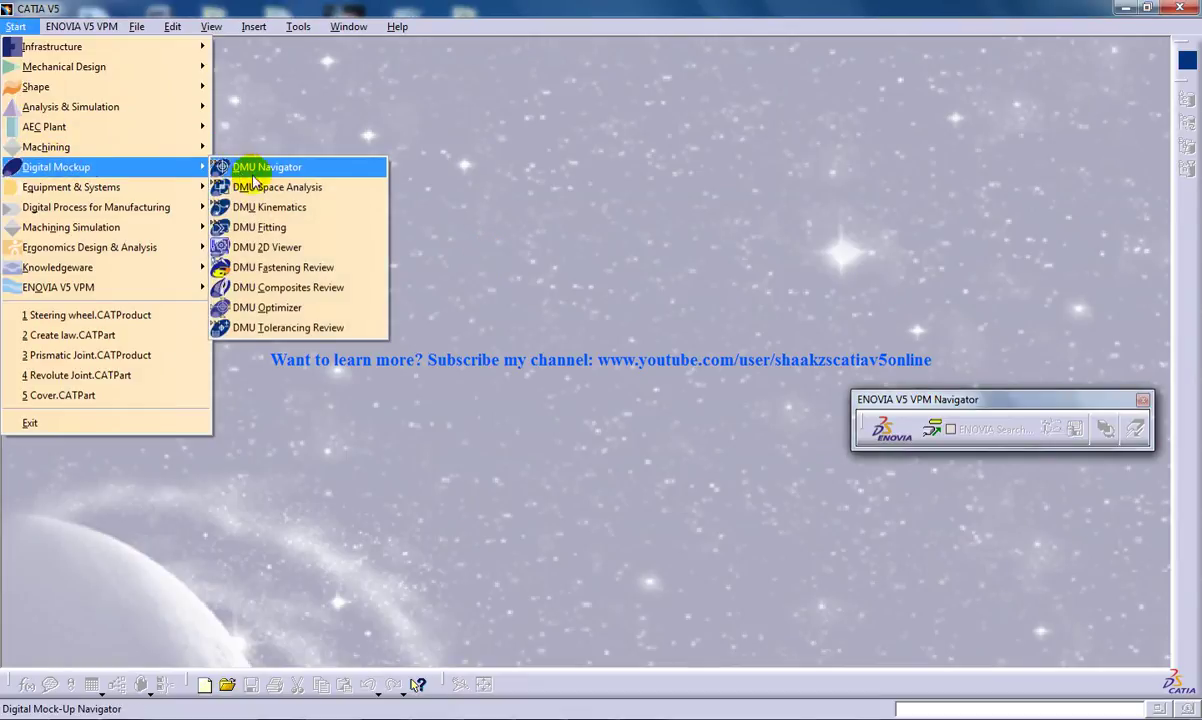
left_click(268, 206)
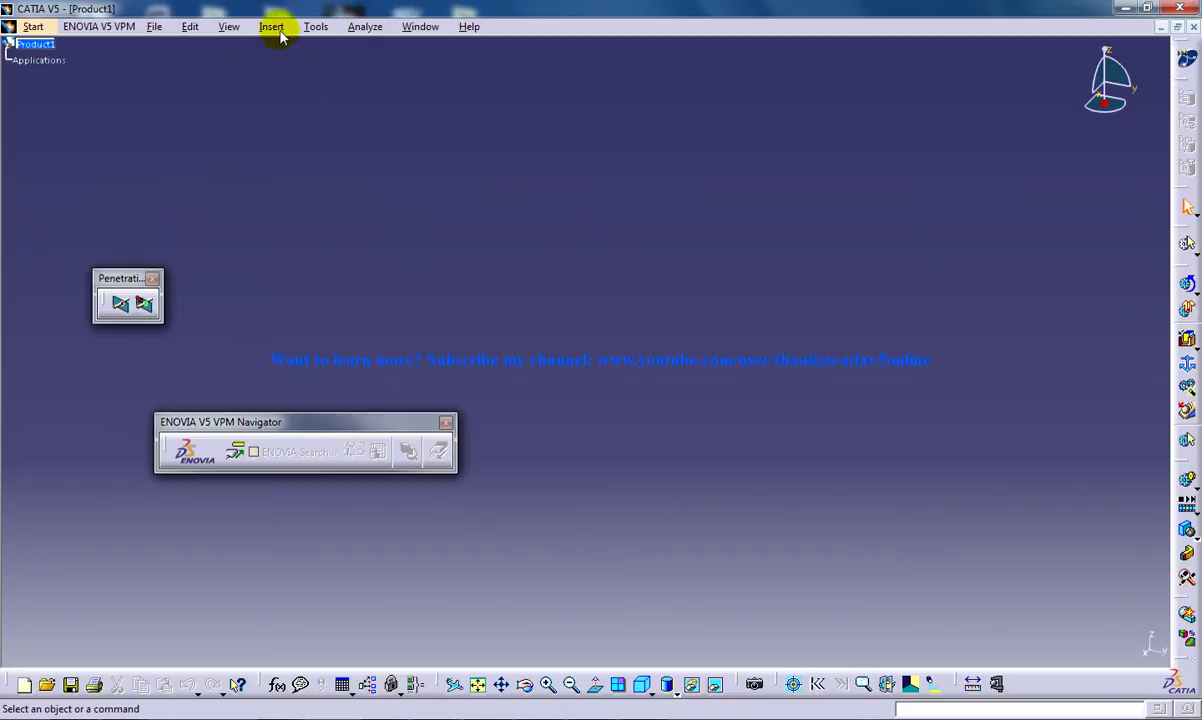
Step: Insert a new part, Part1, under Product1
left_click(276, 26)
left_click(315, 289)
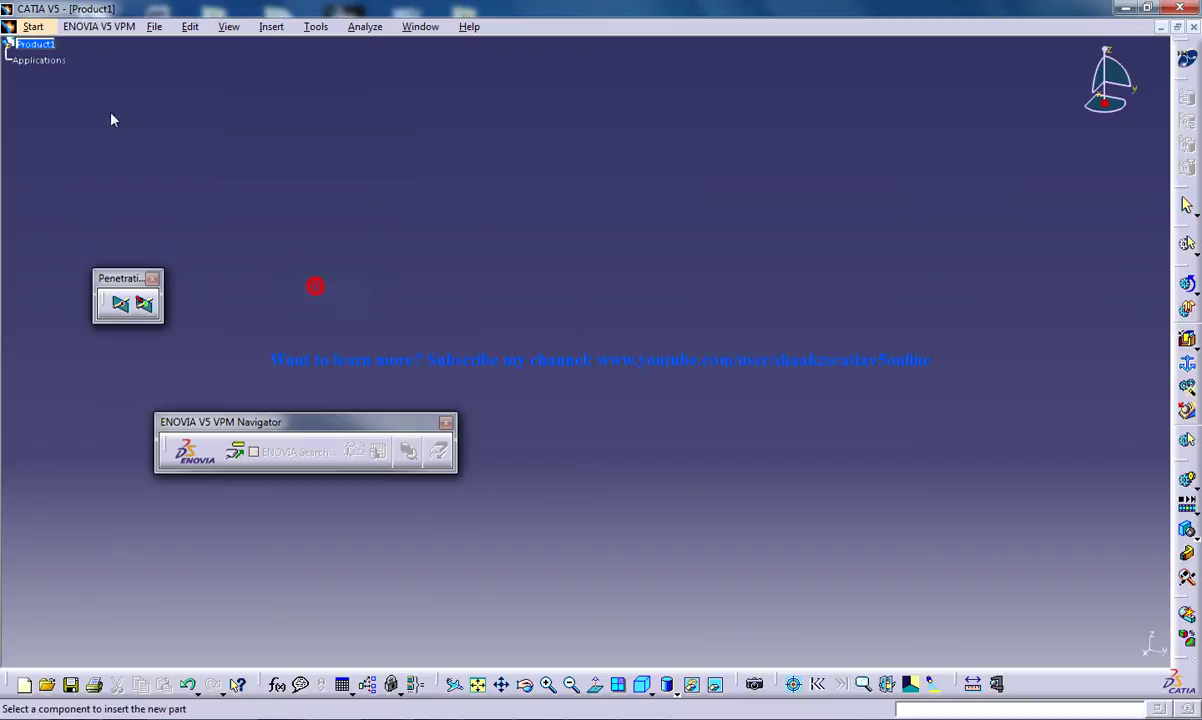
left_click(42, 46)
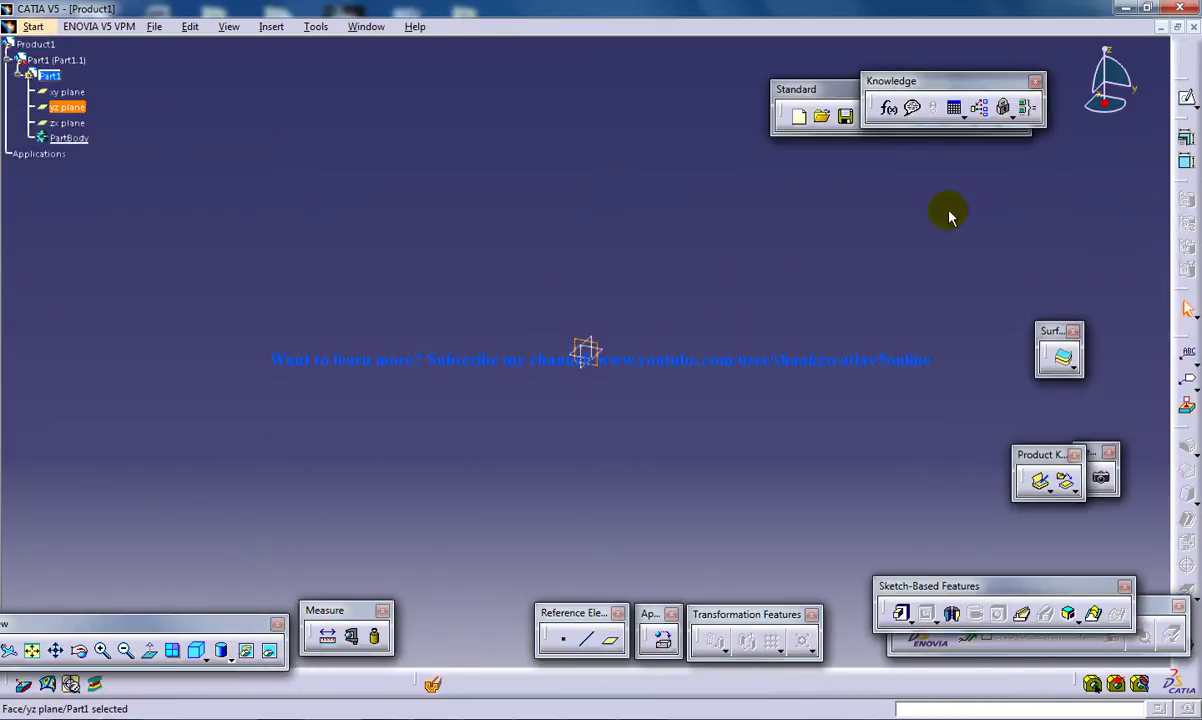
Step: On Part1's yz plane, draw a centered rectangle at the origin and a smaller one on its top edge
left_click(1185, 100)
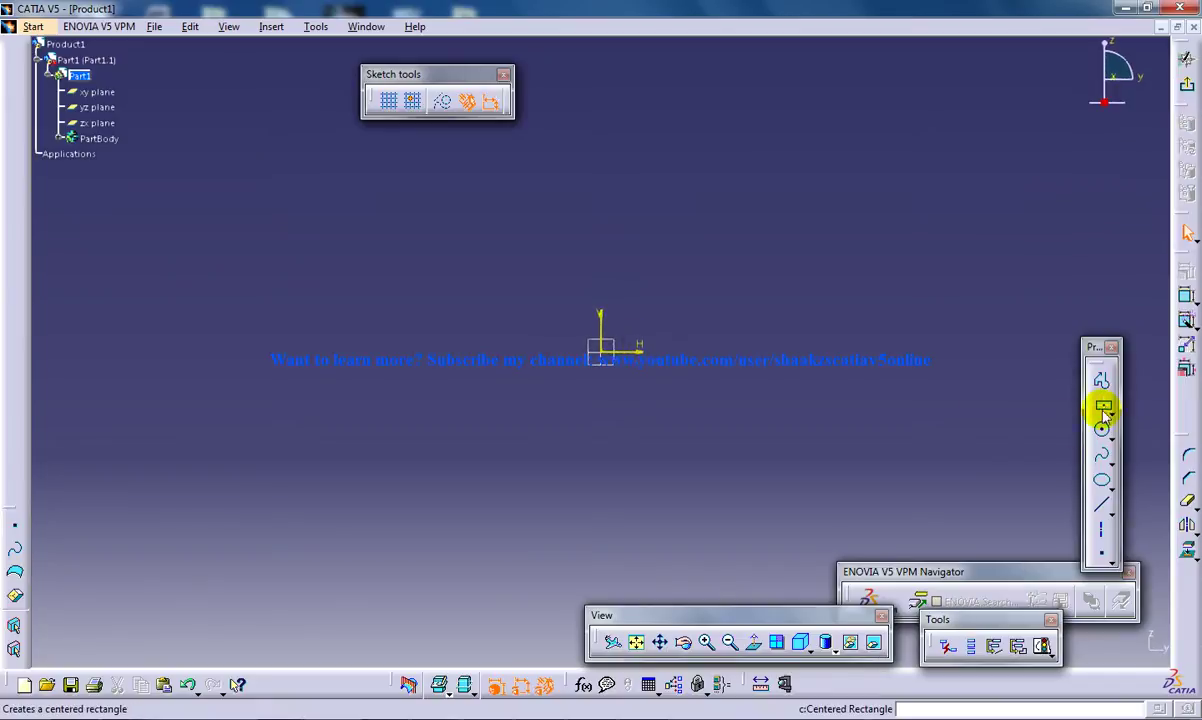
left_click(1101, 403)
left_click(601, 350)
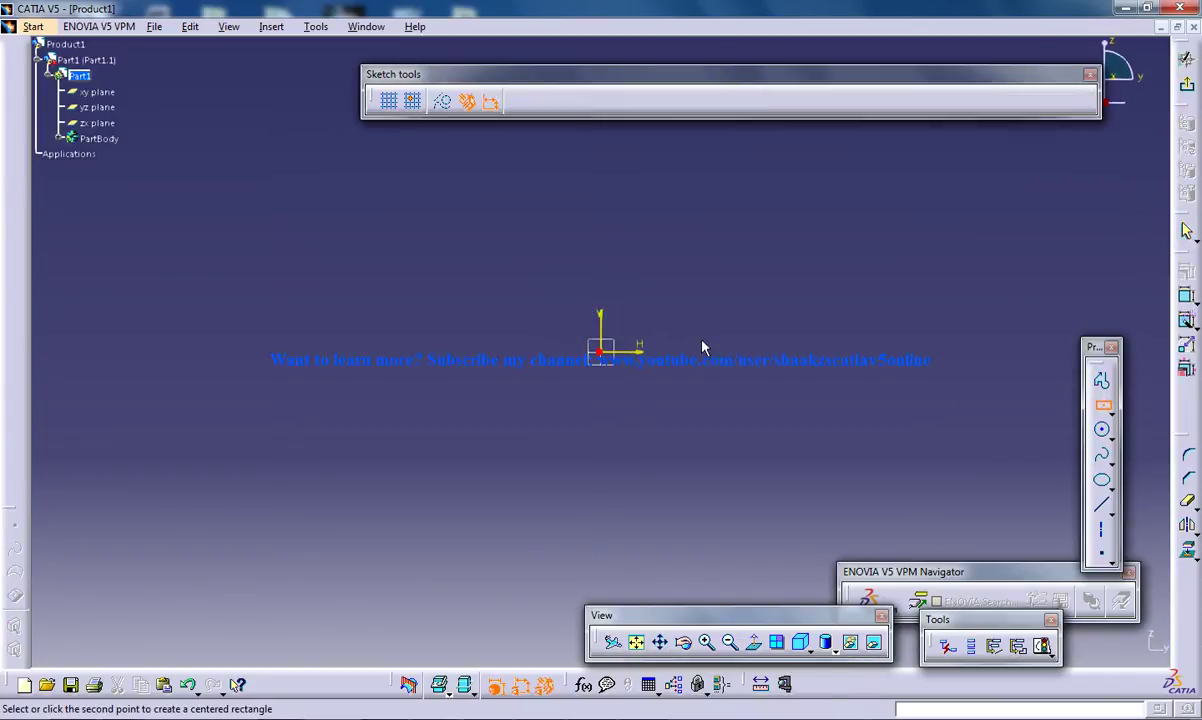
left_click(801, 252)
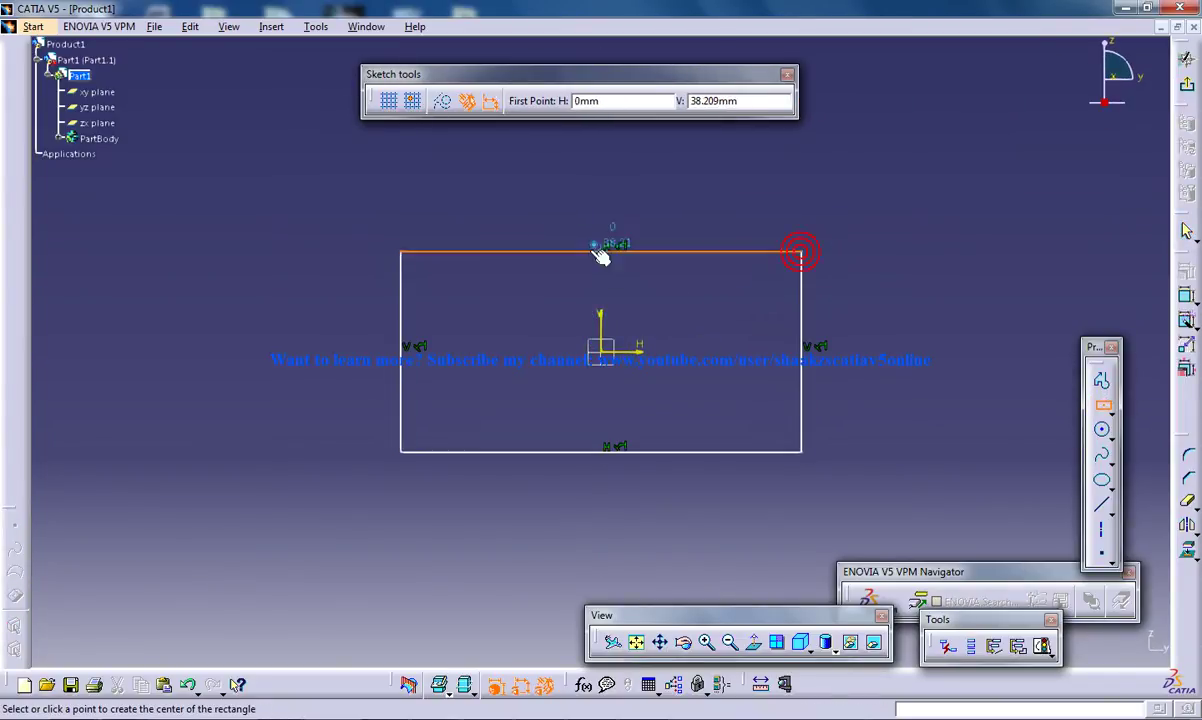
left_click(601, 251)
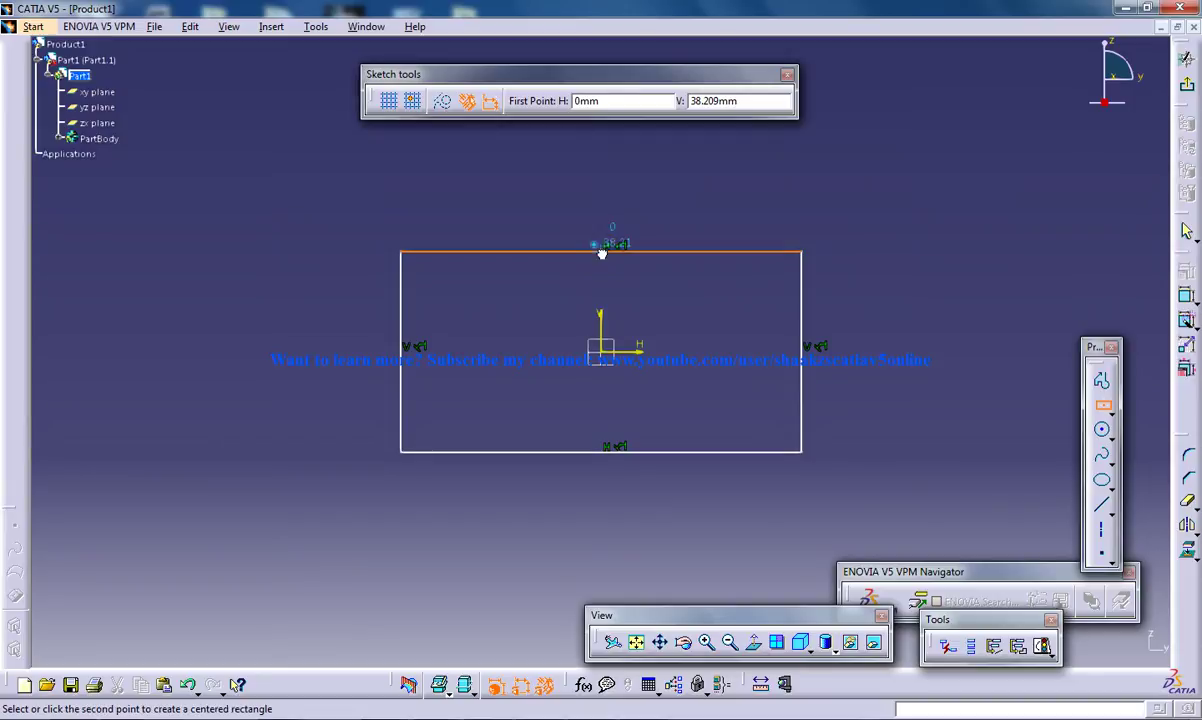
left_click(720, 197)
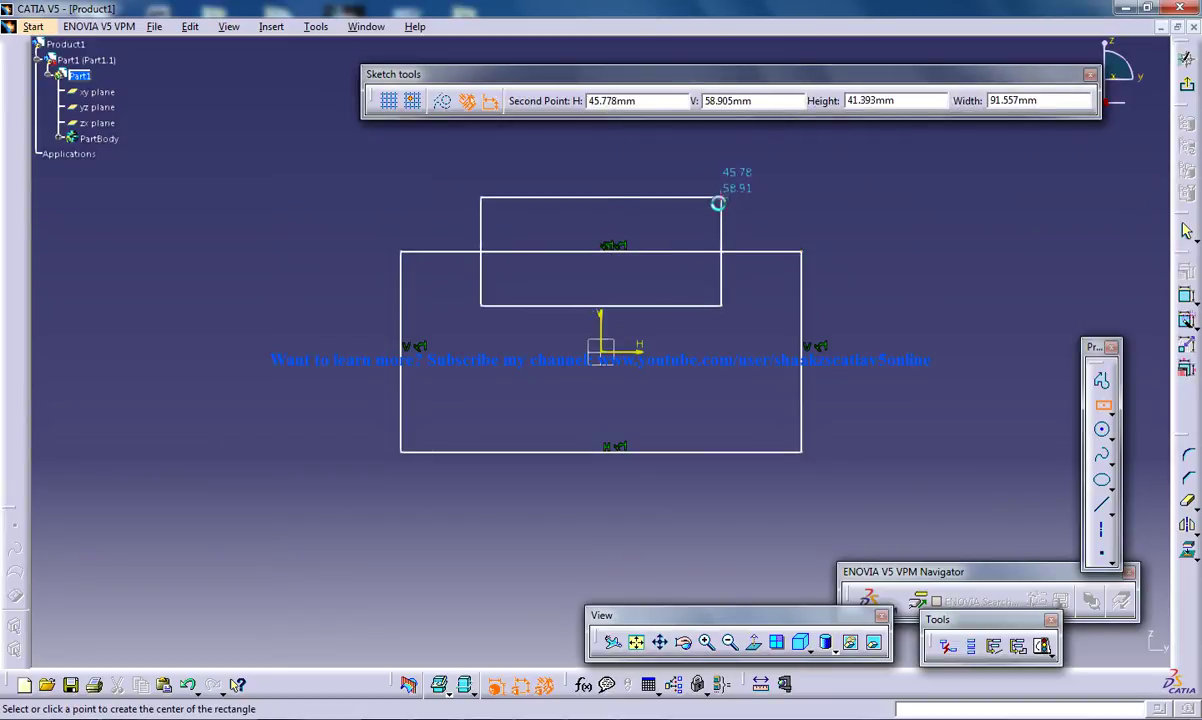
Step: Quick Trim the overlapping edges into a closed profile with a notch in the top
left_click(1187, 500)
left_click(511, 199)
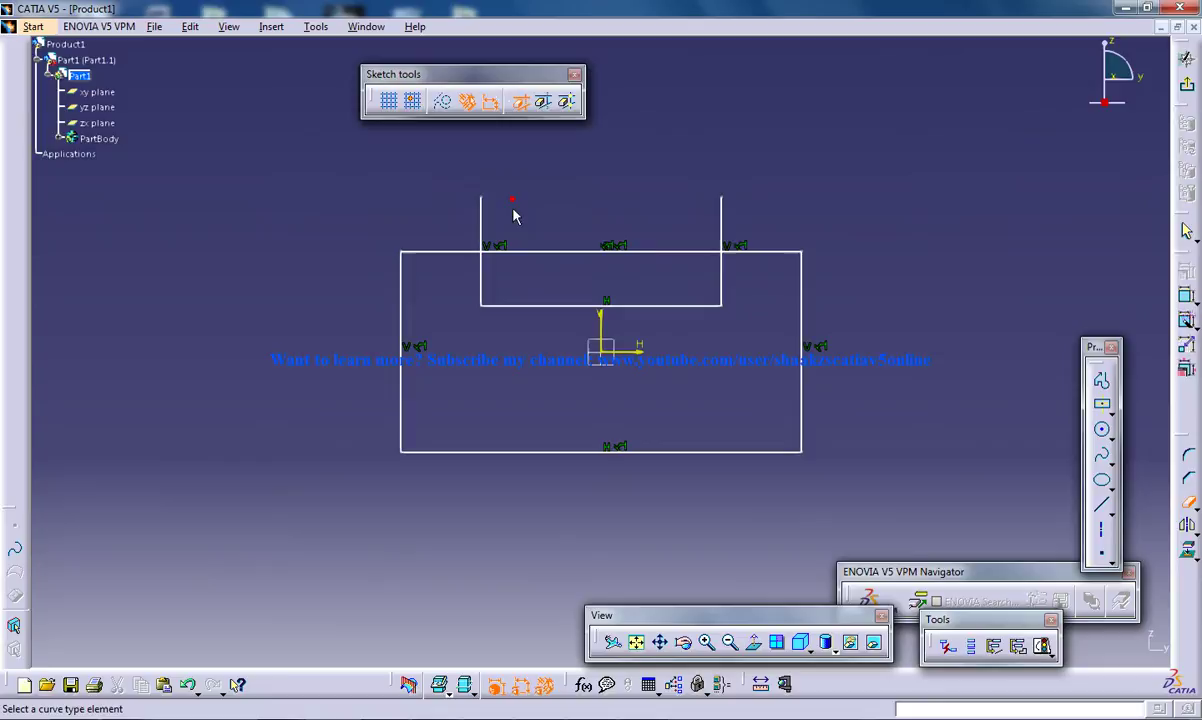
left_click(508, 252)
left_click(668, 410)
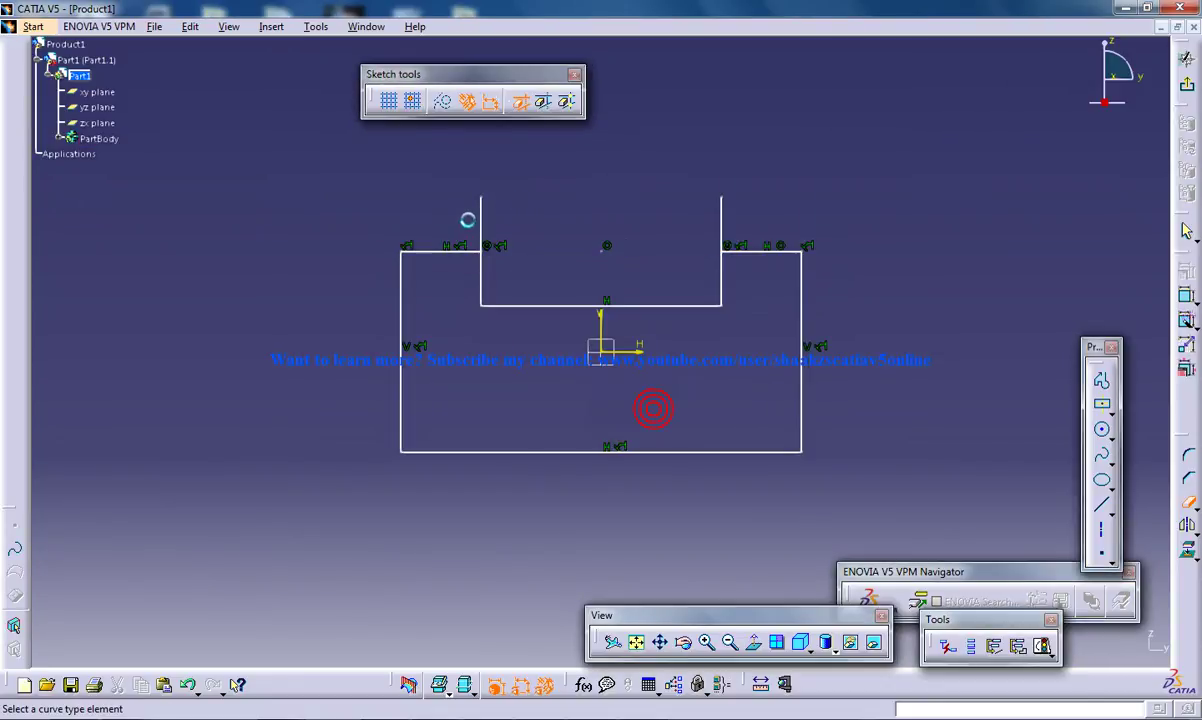
left_click(484, 215)
left_click(720, 215)
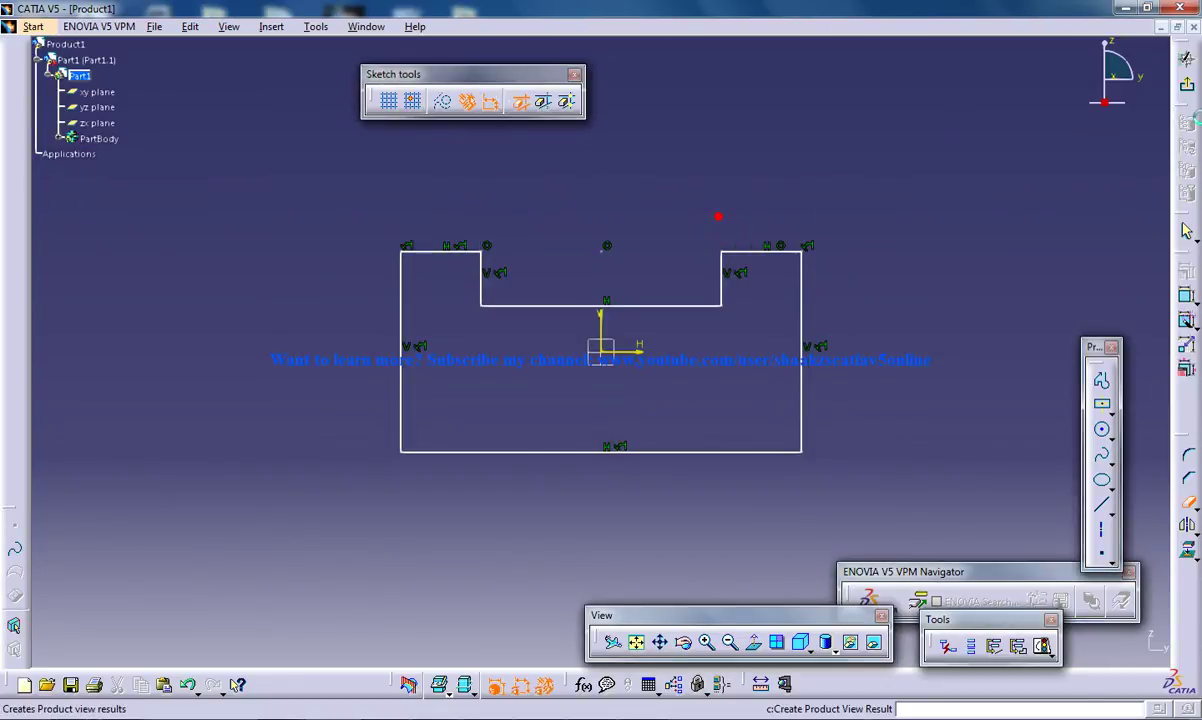
Step: Exit the sketch and pad it with Length 80 mm and Mirrored extent
left_click(1185, 84)
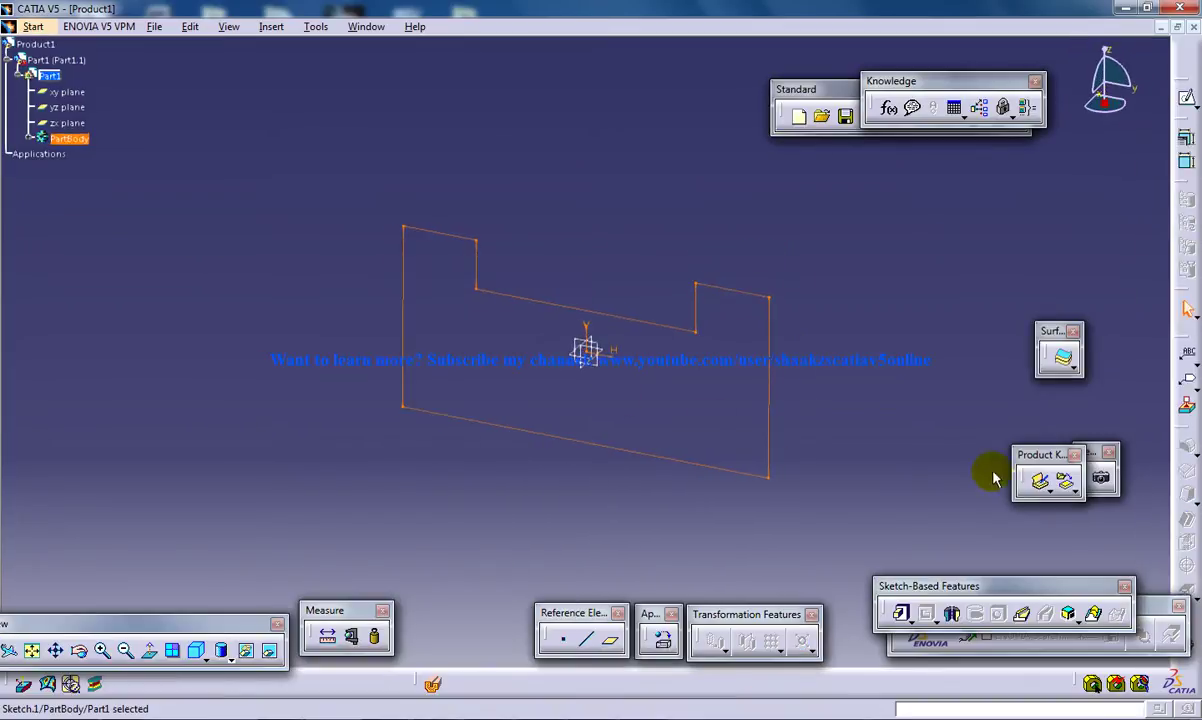
left_click(900, 613)
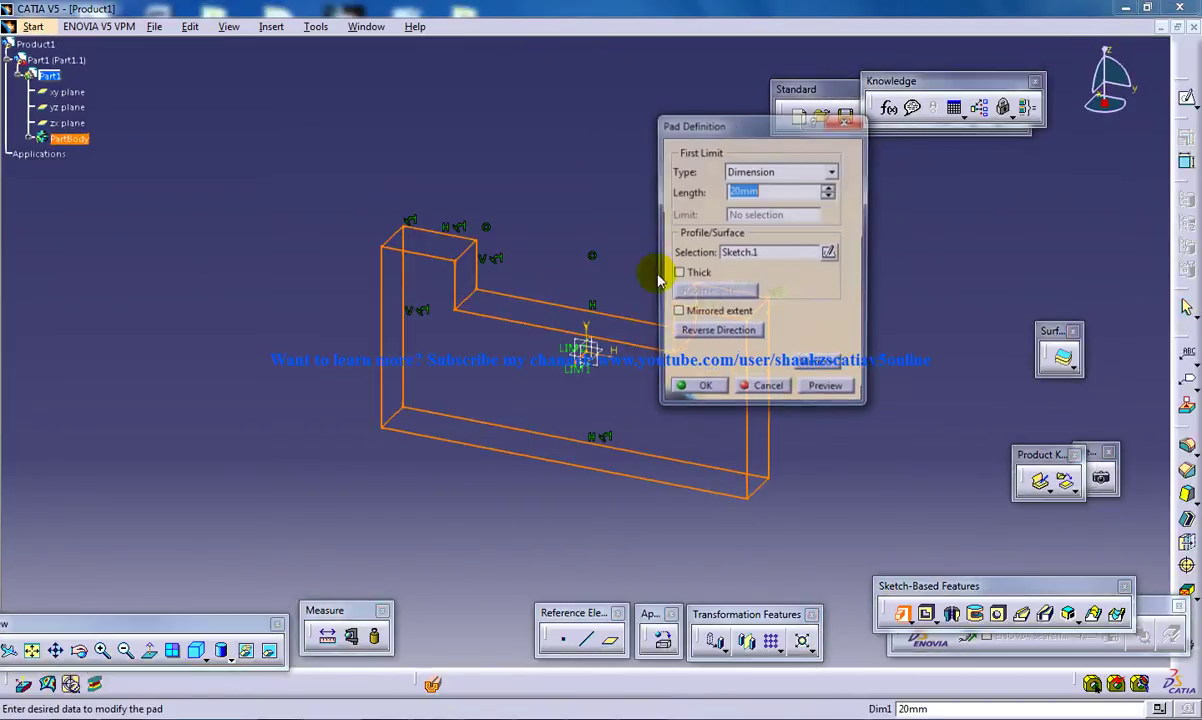
type("40")
left_click(676, 313)
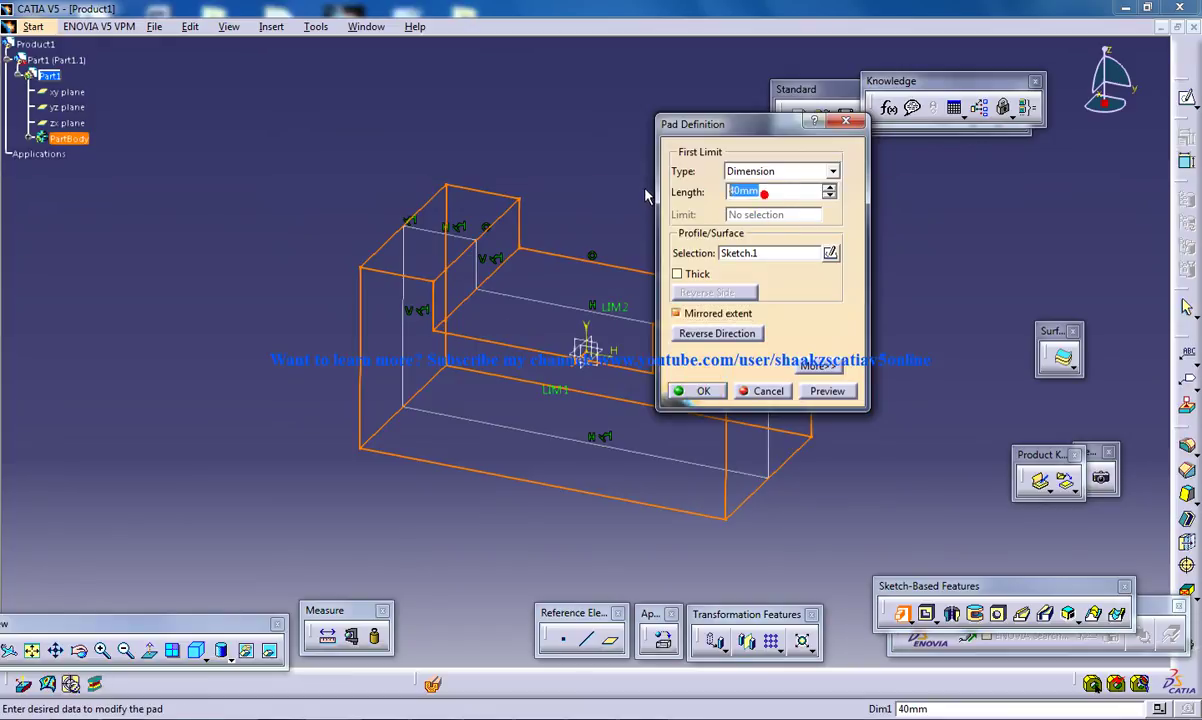
type("80")
left_click(698, 391)
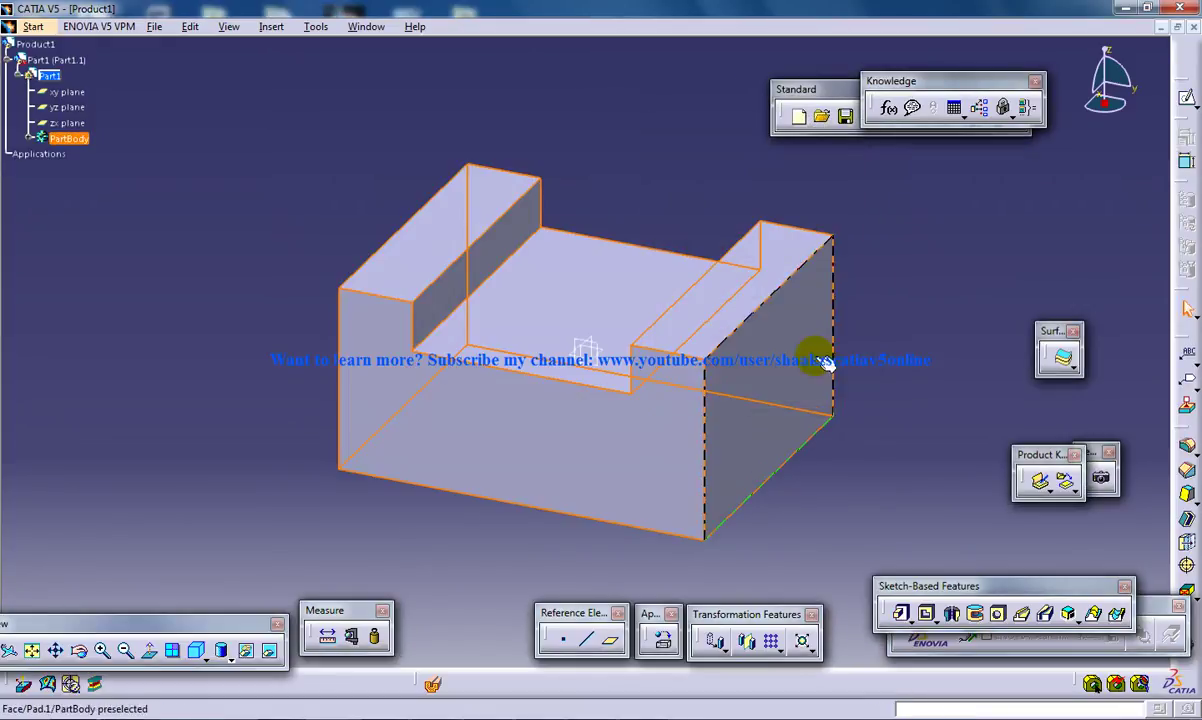
middle_click_drag(719, 255, 695, 213)
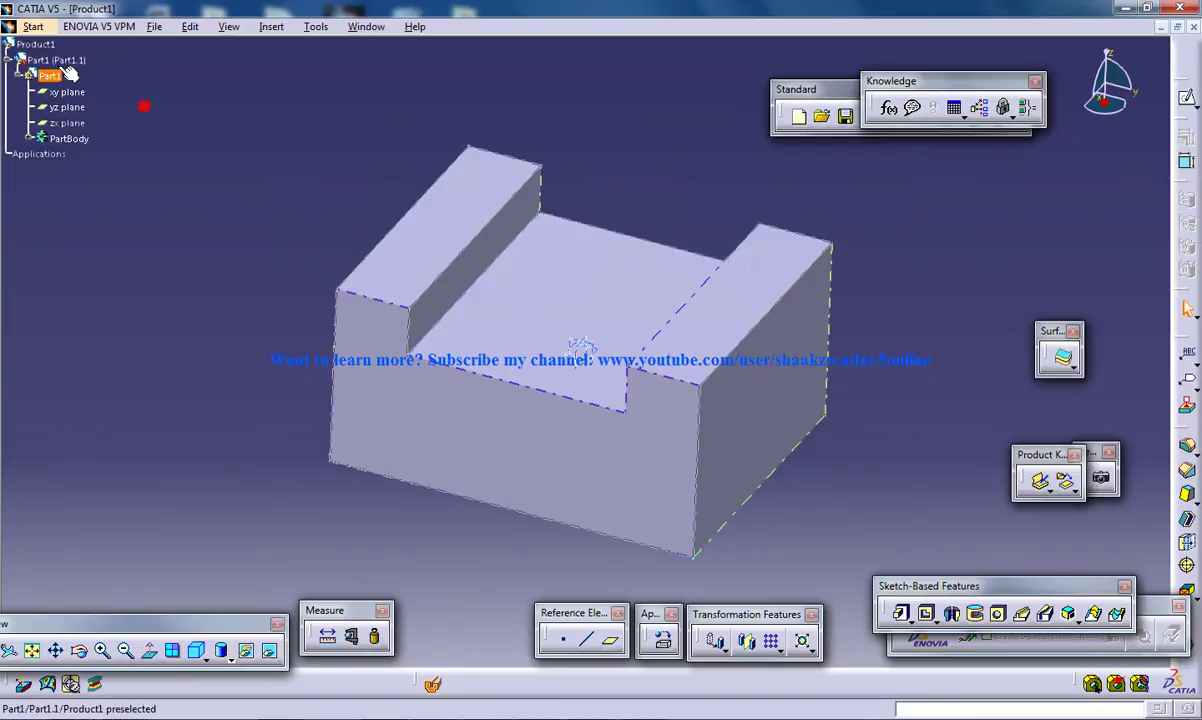
Step: Insert a second new part, Part2, into Product1, choosing to define its origin
double_click(35, 44)
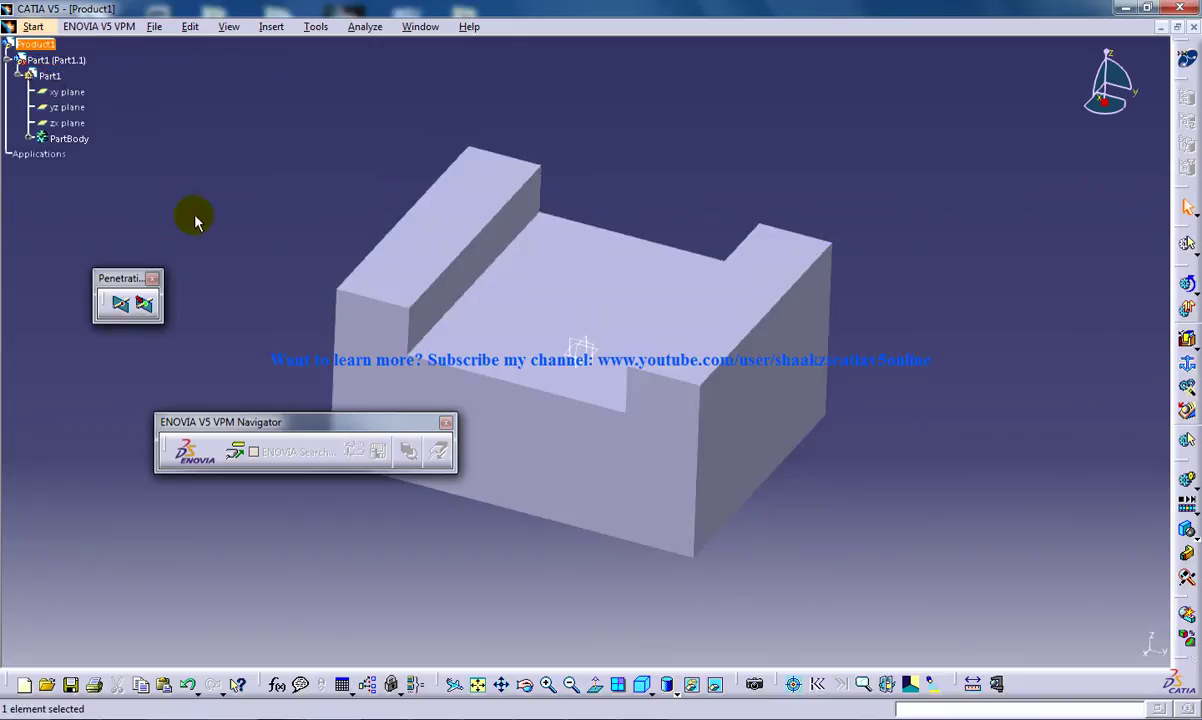
left_click(270, 27)
left_click(290, 287)
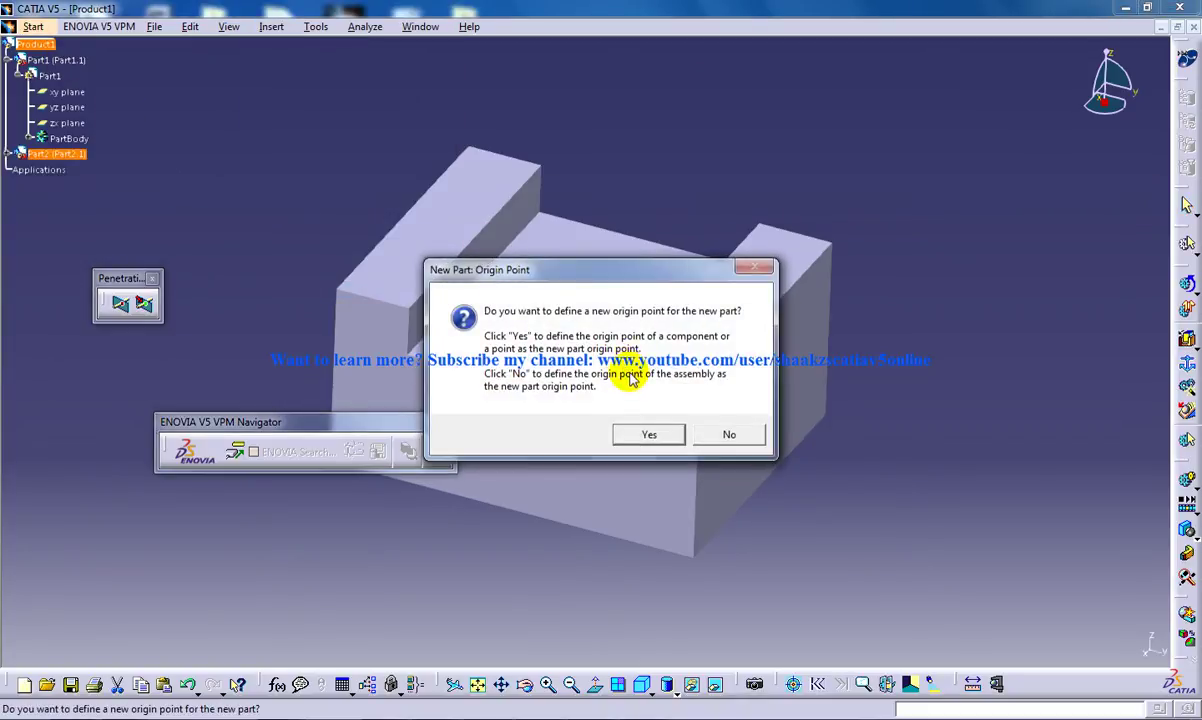
left_click(649, 436)
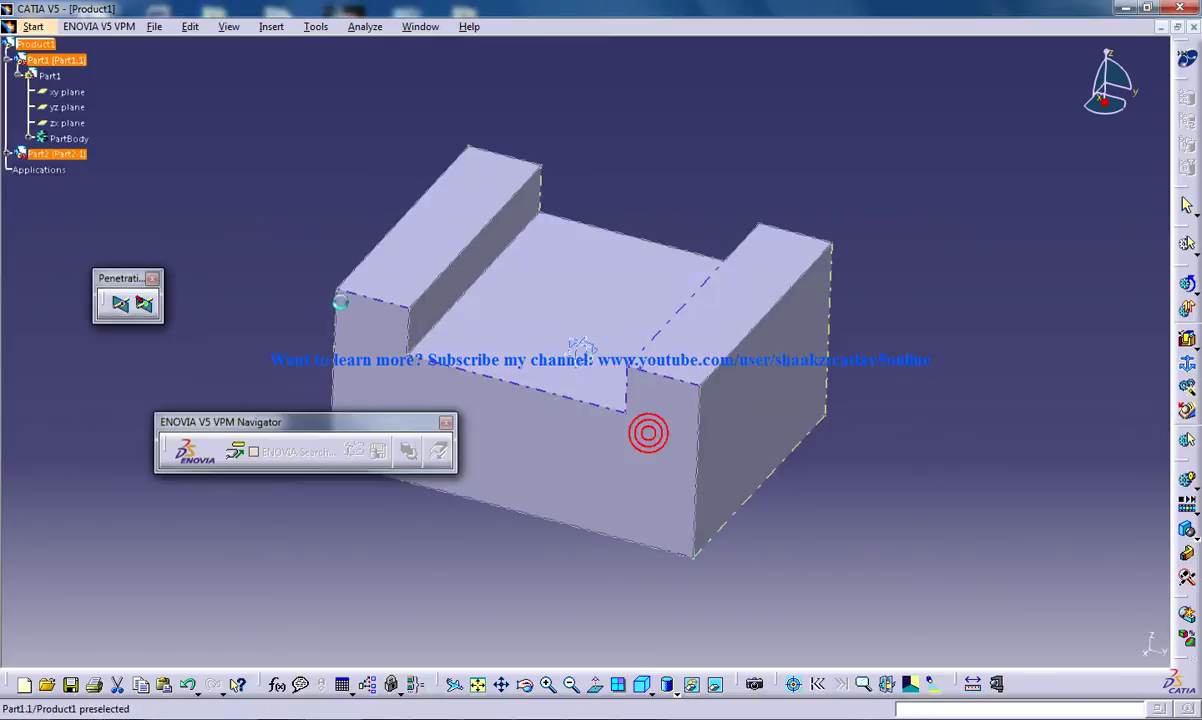
Step: Set Part2's origin and start a sketch on its yz plane
left_click(38, 158)
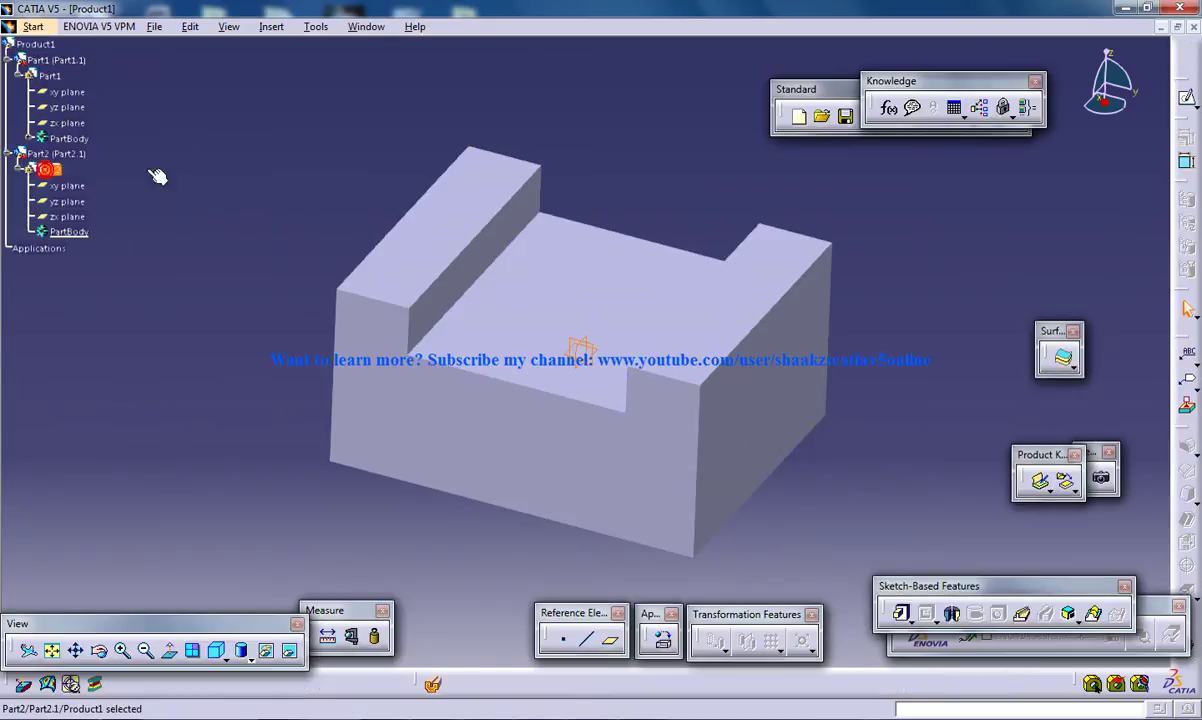
left_click(590, 357)
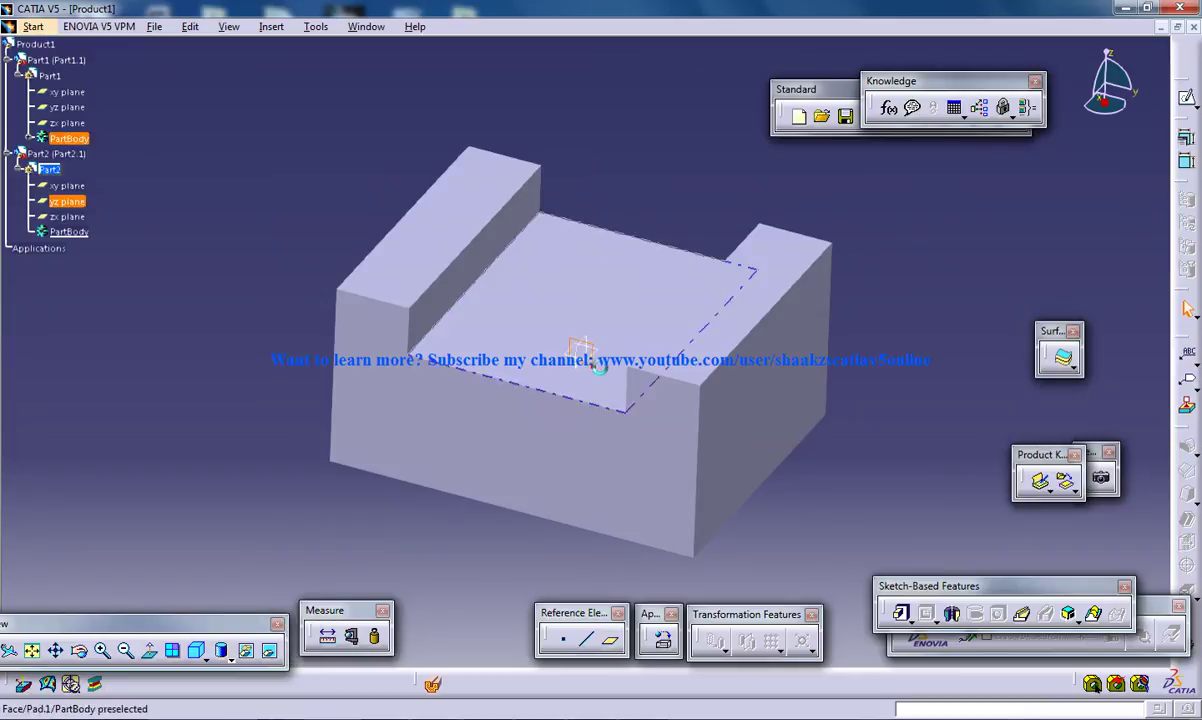
left_click(1183, 160)
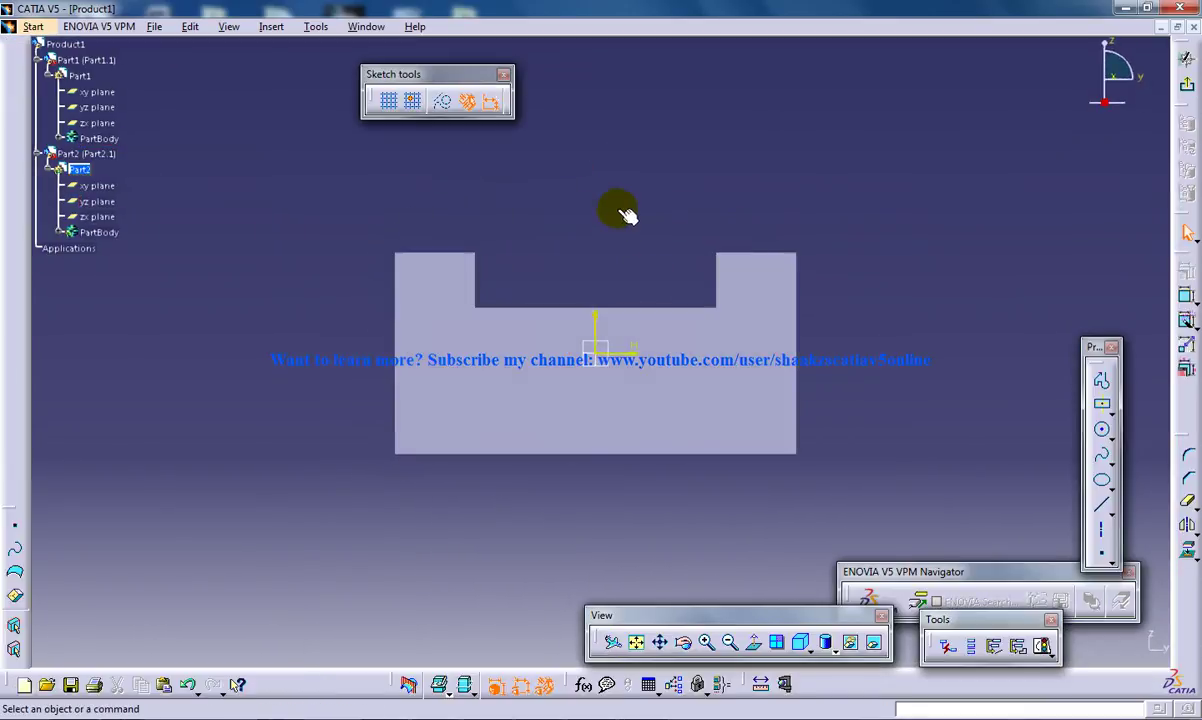
left_click(1101, 403)
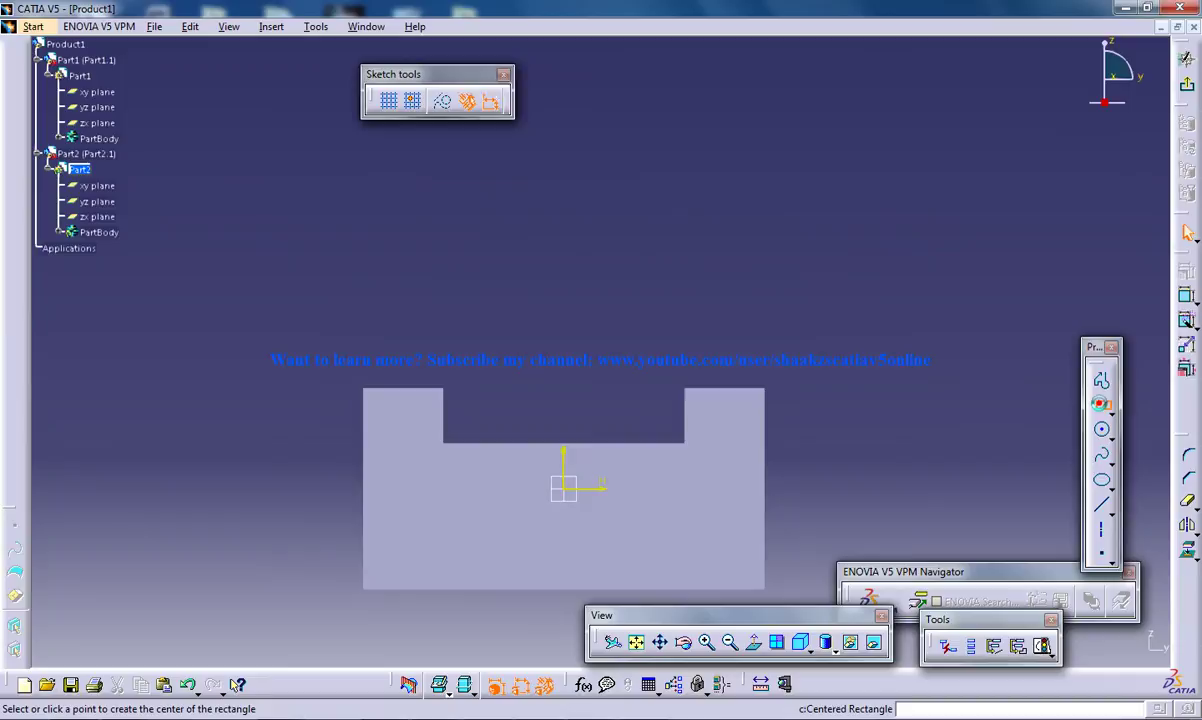
left_click(1101, 380)
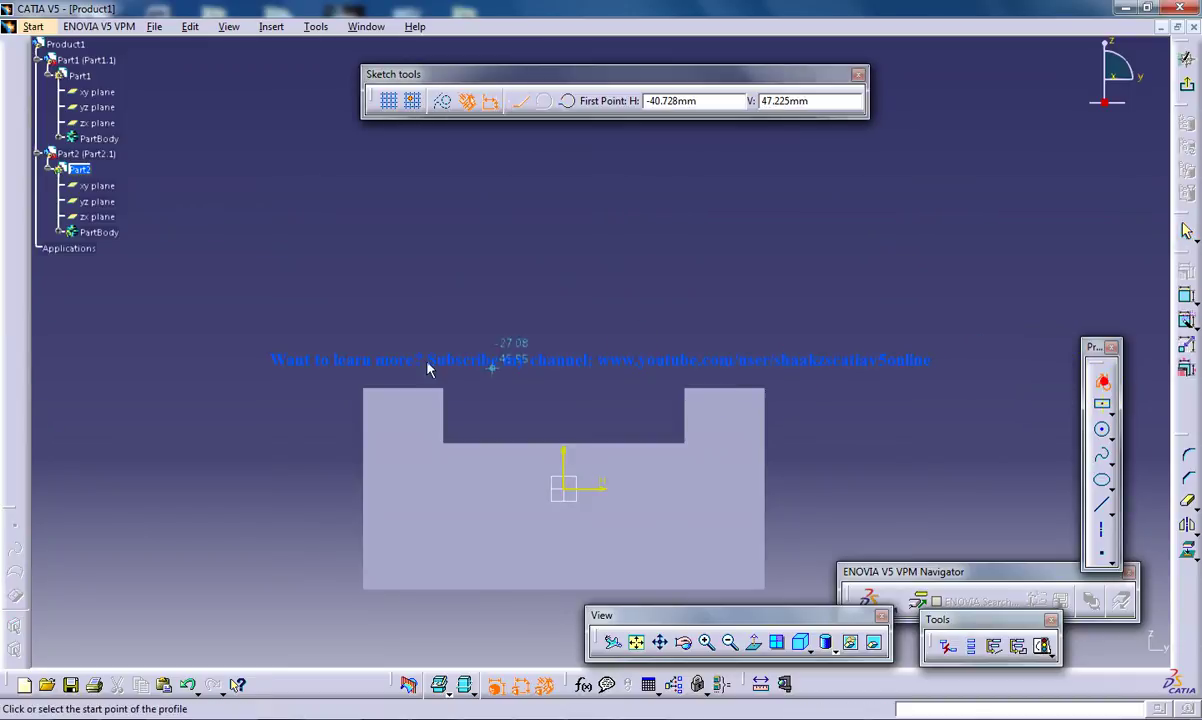
Step: Draw a closed block outline with a tongue dipping down into Part1's slot
left_click(340, 365)
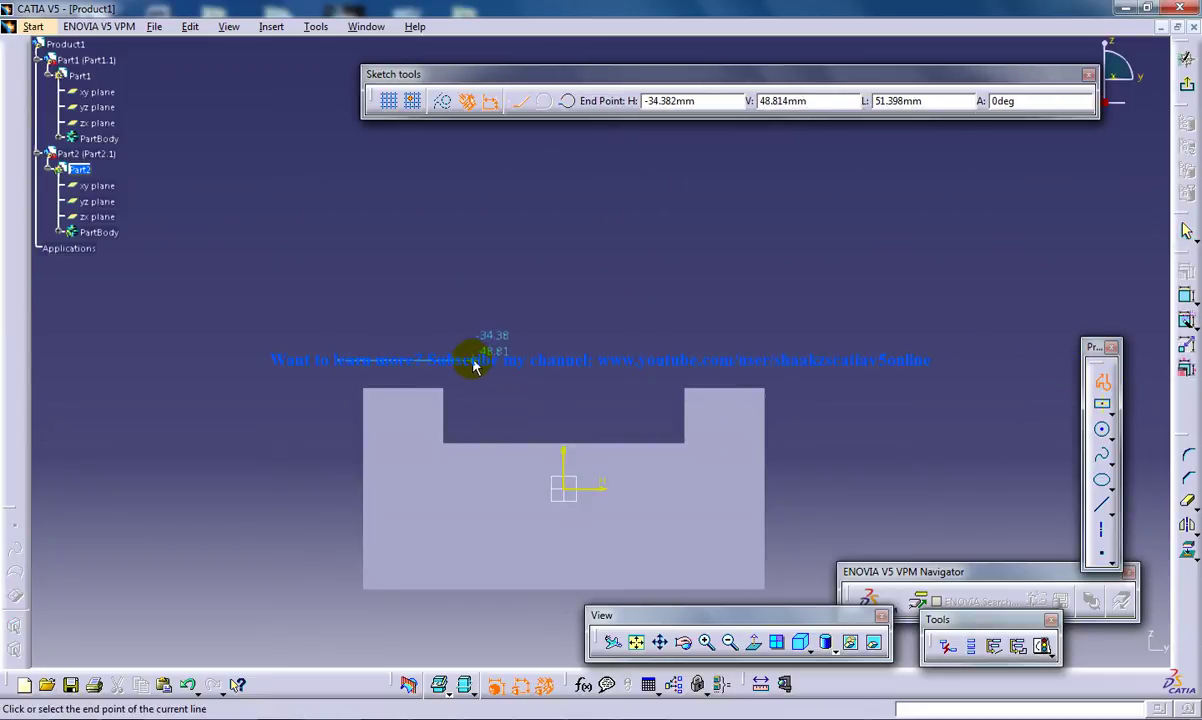
left_click(474, 362)
left_click(475, 463)
left_click(710, 463)
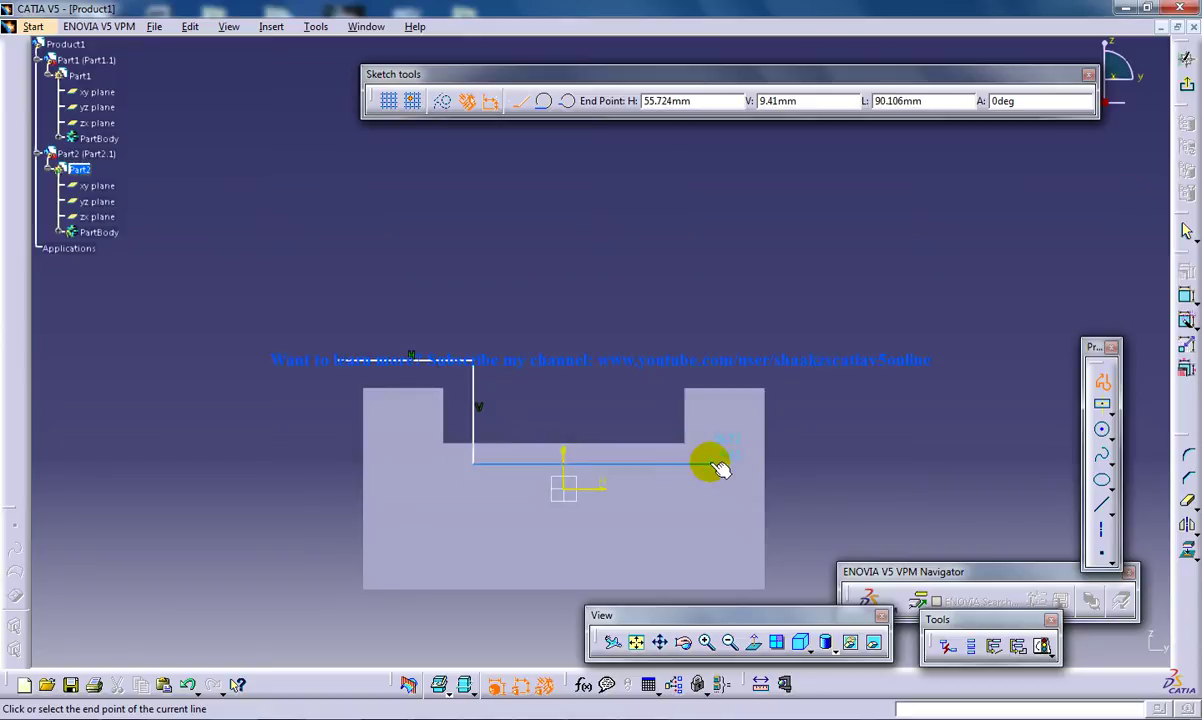
left_click(711, 362)
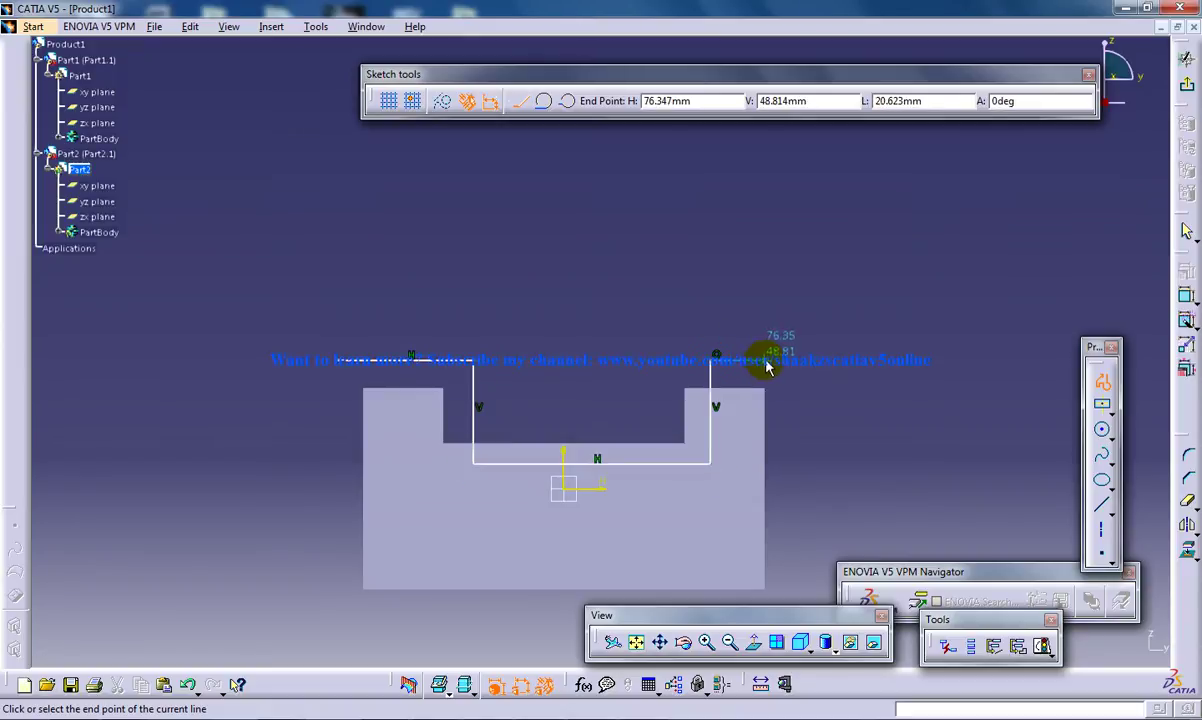
left_click(785, 364)
left_click(781, 229)
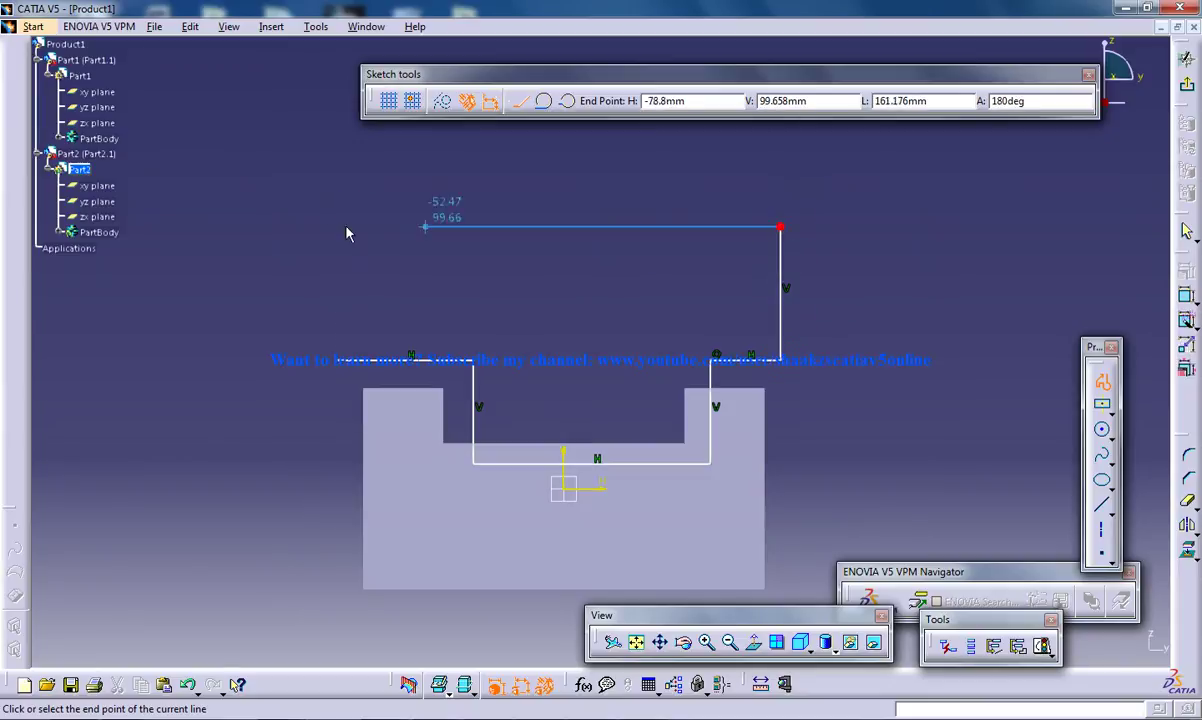
left_click(338, 229)
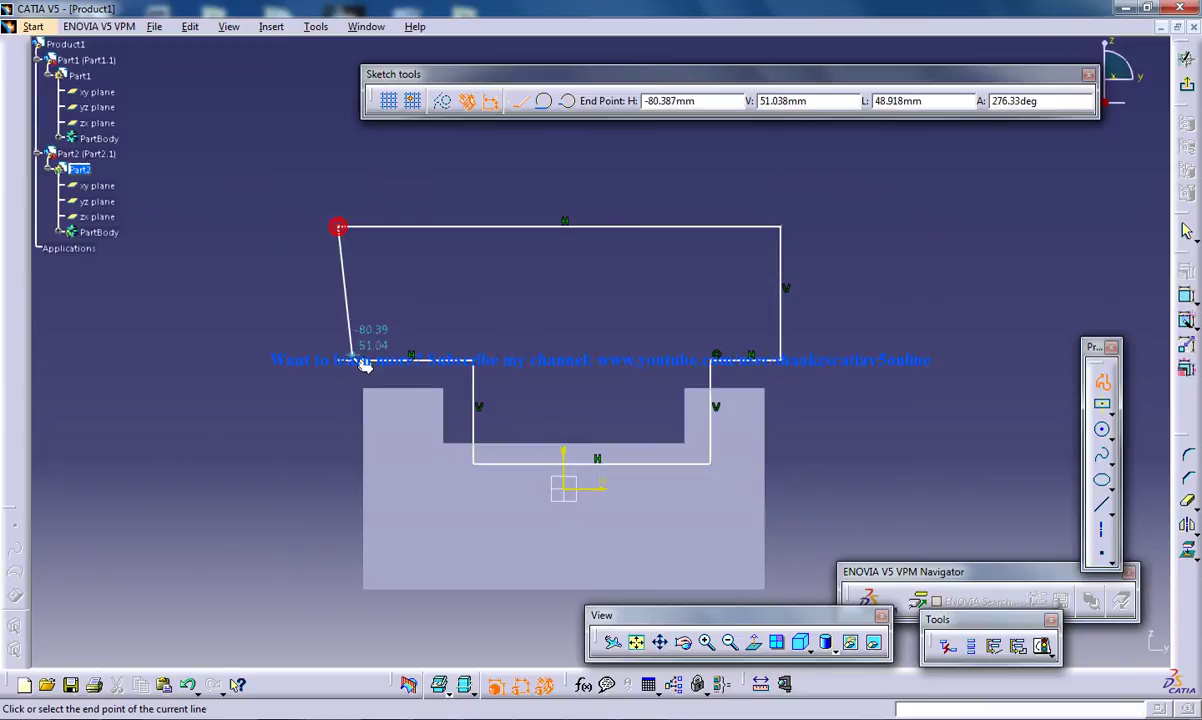
left_click(338, 357)
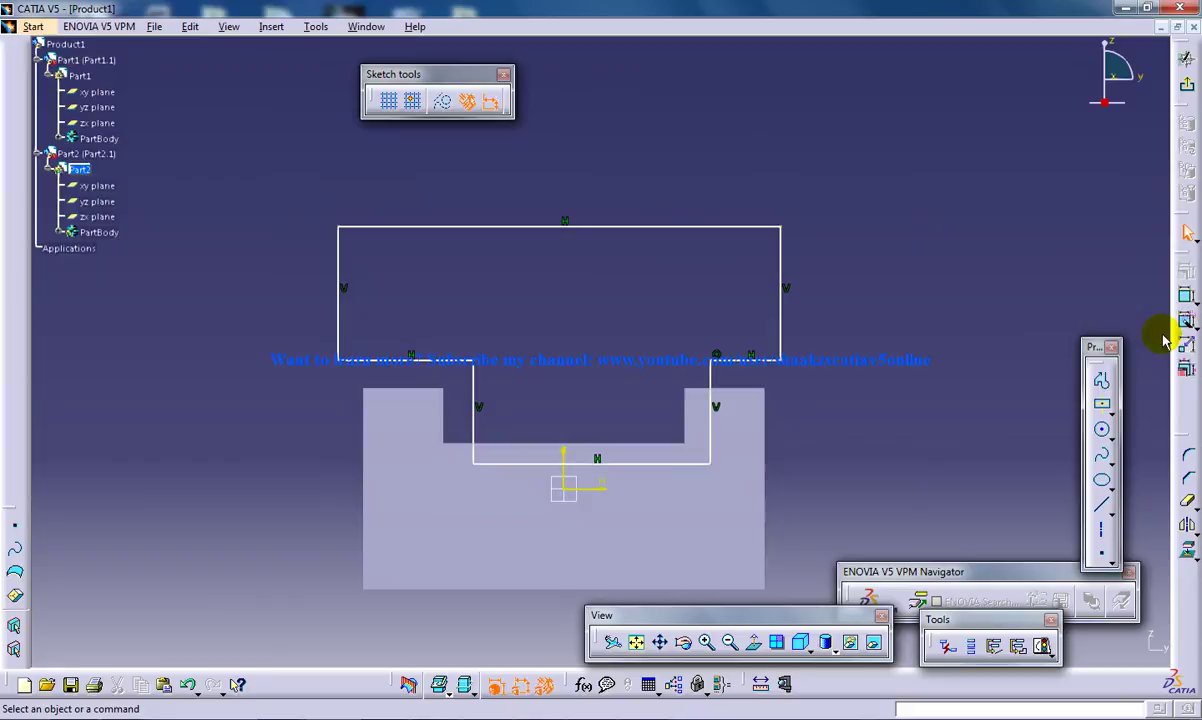
Step: Make the tongue's bottom and both sides coincident with Part1's slot faces
left_click(1187, 296)
left_click(727, 362)
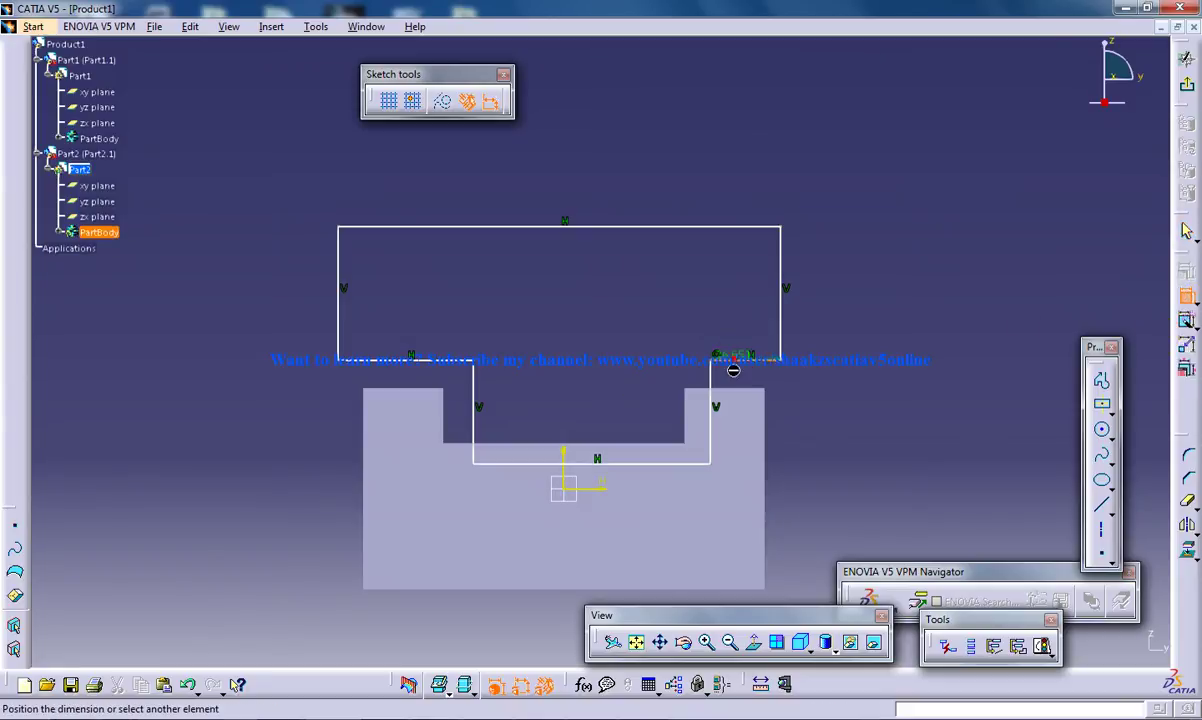
right_click(780, 390)
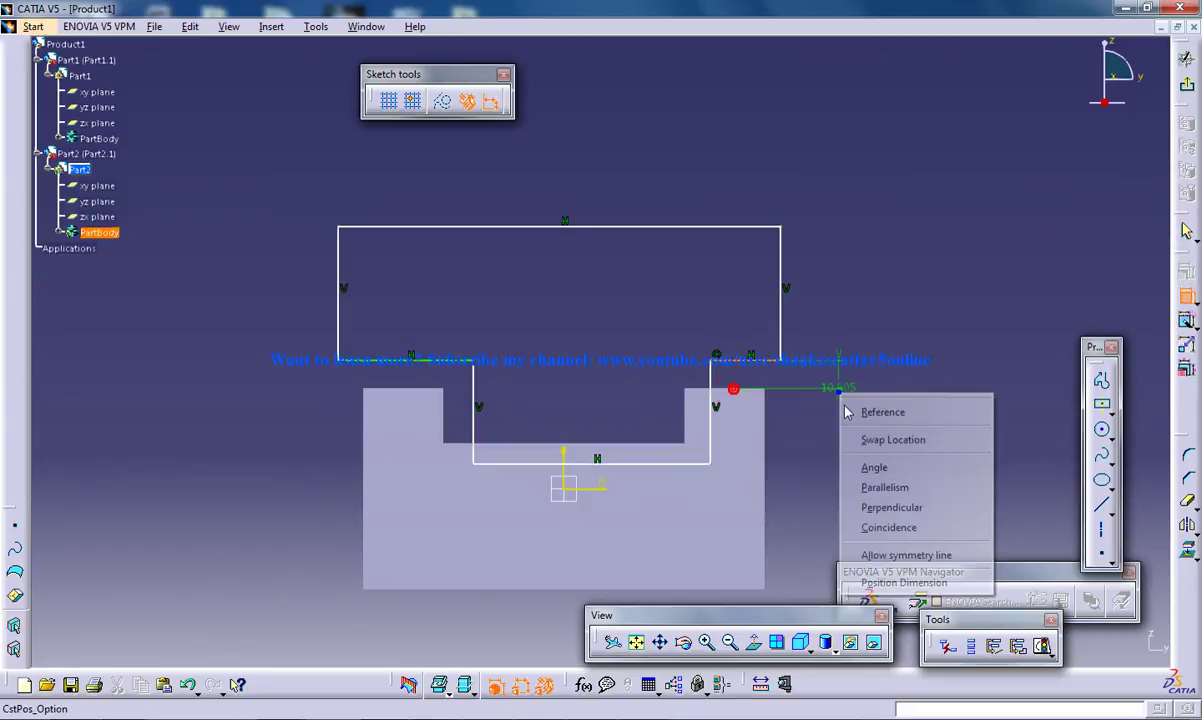
left_click(850, 503)
left_click(711, 418)
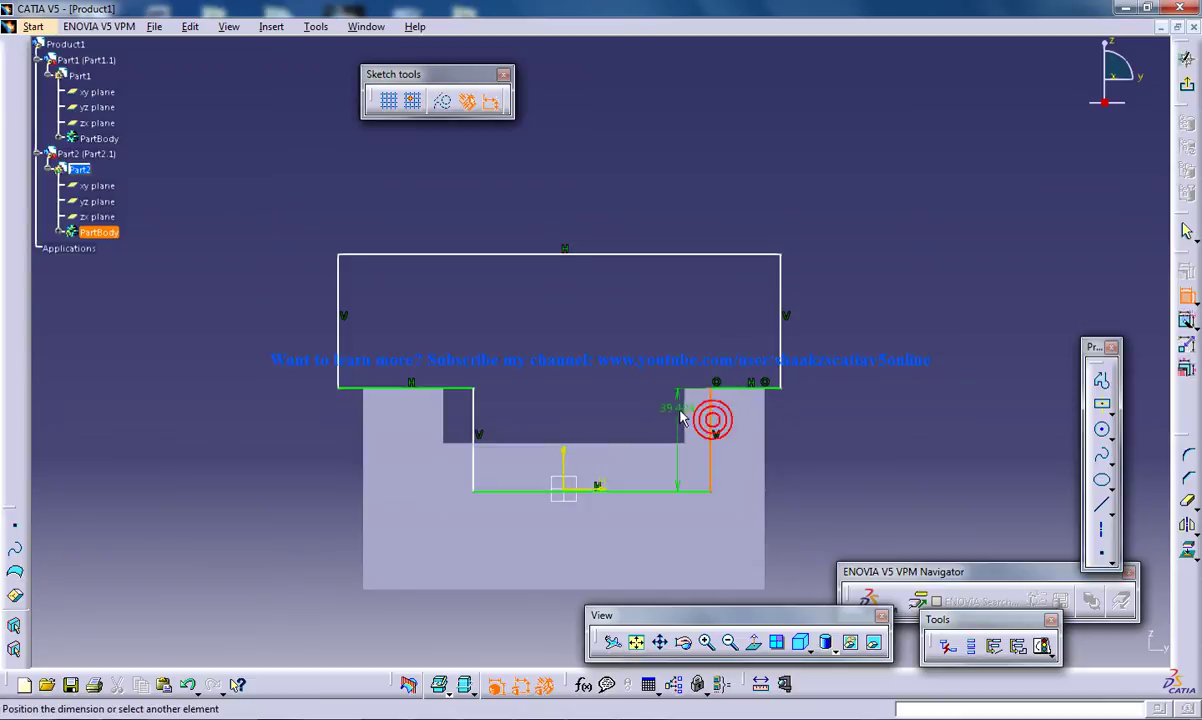
right_click(683, 412)
left_click(705, 510)
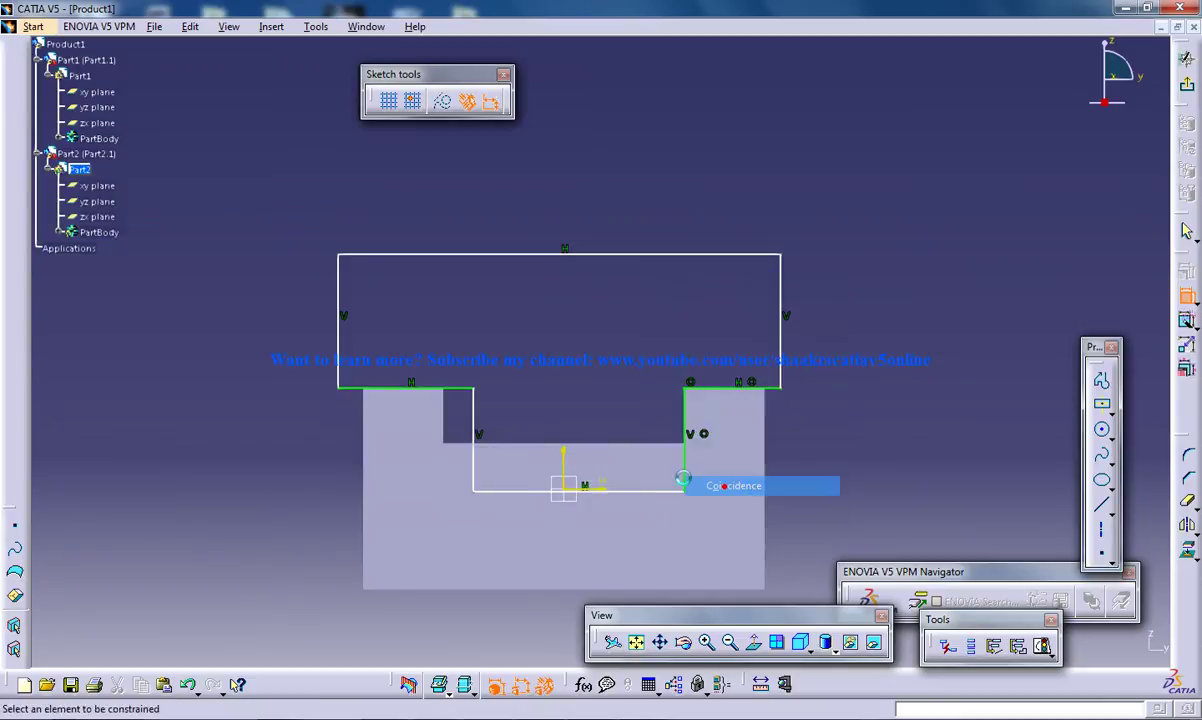
left_click(637, 488)
left_click(645, 448)
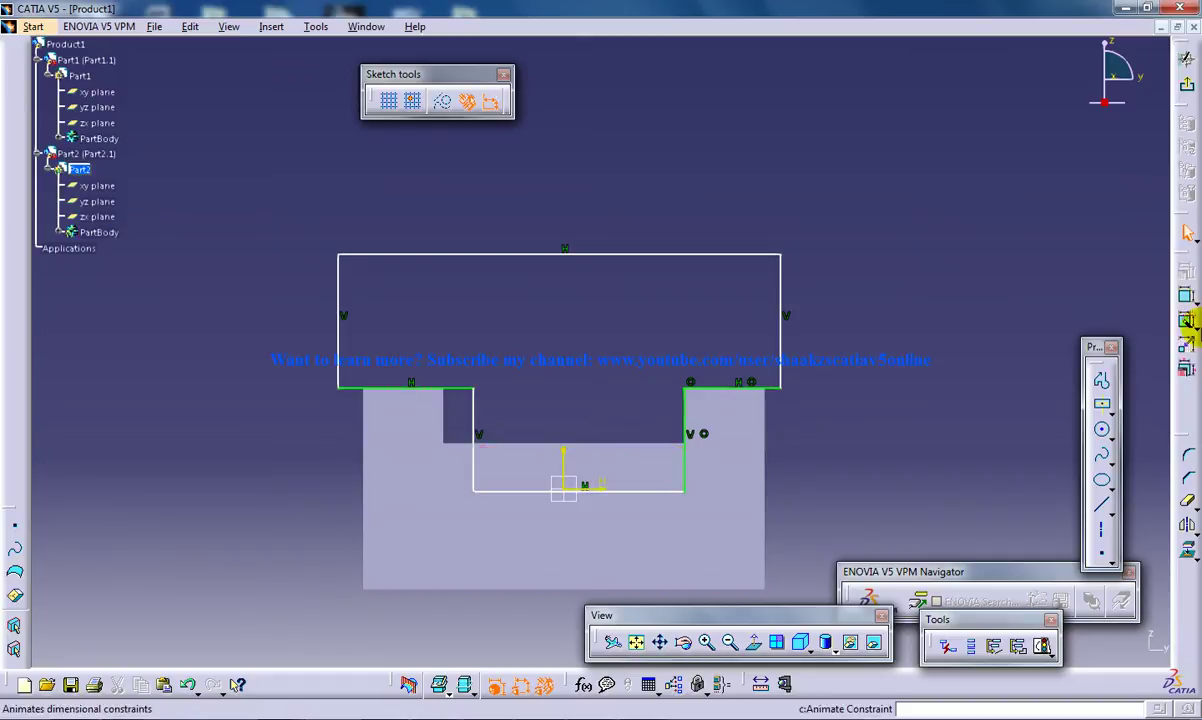
left_click(640, 493)
right_click(820, 460)
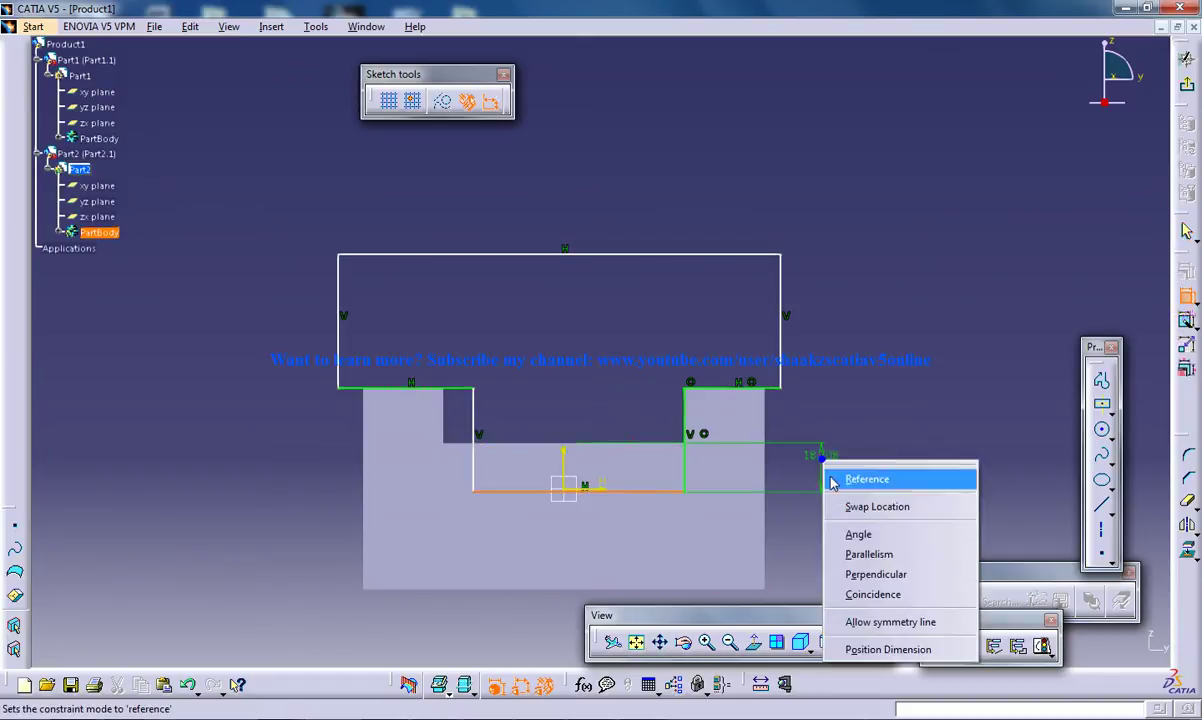
left_click(861, 596)
left_click(455, 445)
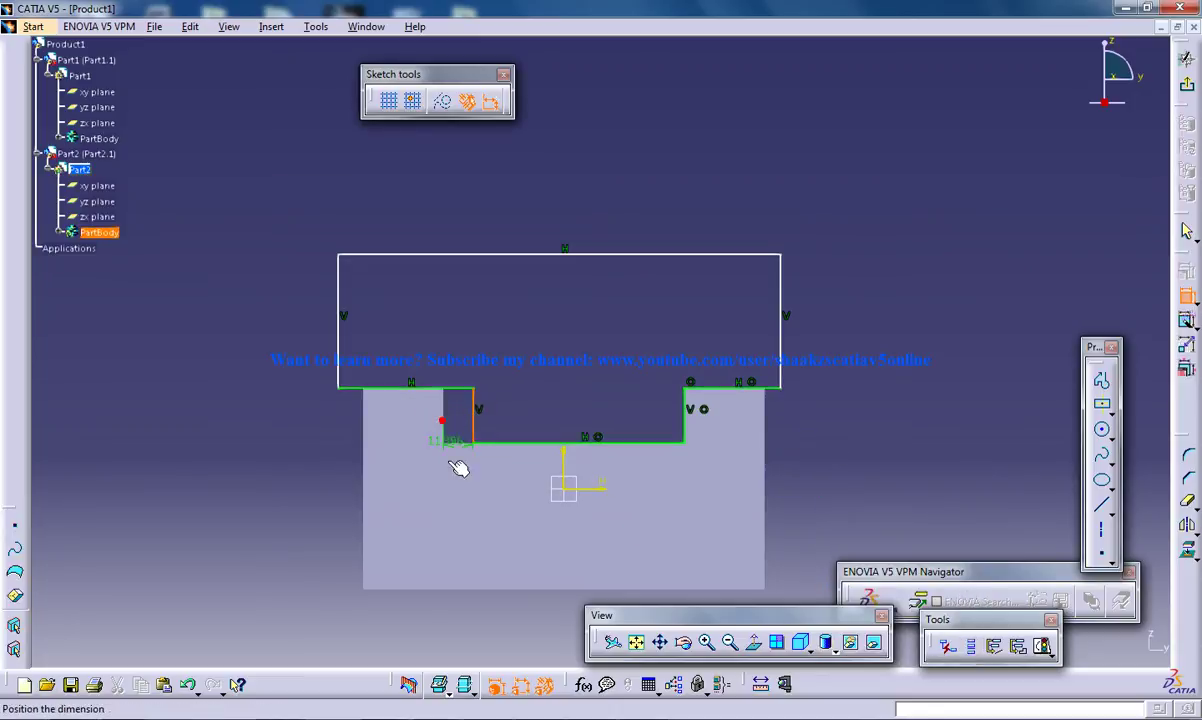
right_click(453, 485)
left_click(494, 427)
Step: Delete the 50.644 dimension and make the left side coincident with Part1's left edge
mouse_move(461, 444)
middle_mouse_down()
mouse_move(443, 298)
mouse_move(786, 284)
mouse_move(537, 322)
mouse_move(506, 357)
mouse_move(638, 460)
mouse_move(585, 378)
middle_mouse_up()
left_click(492, 383)
key("Escape")
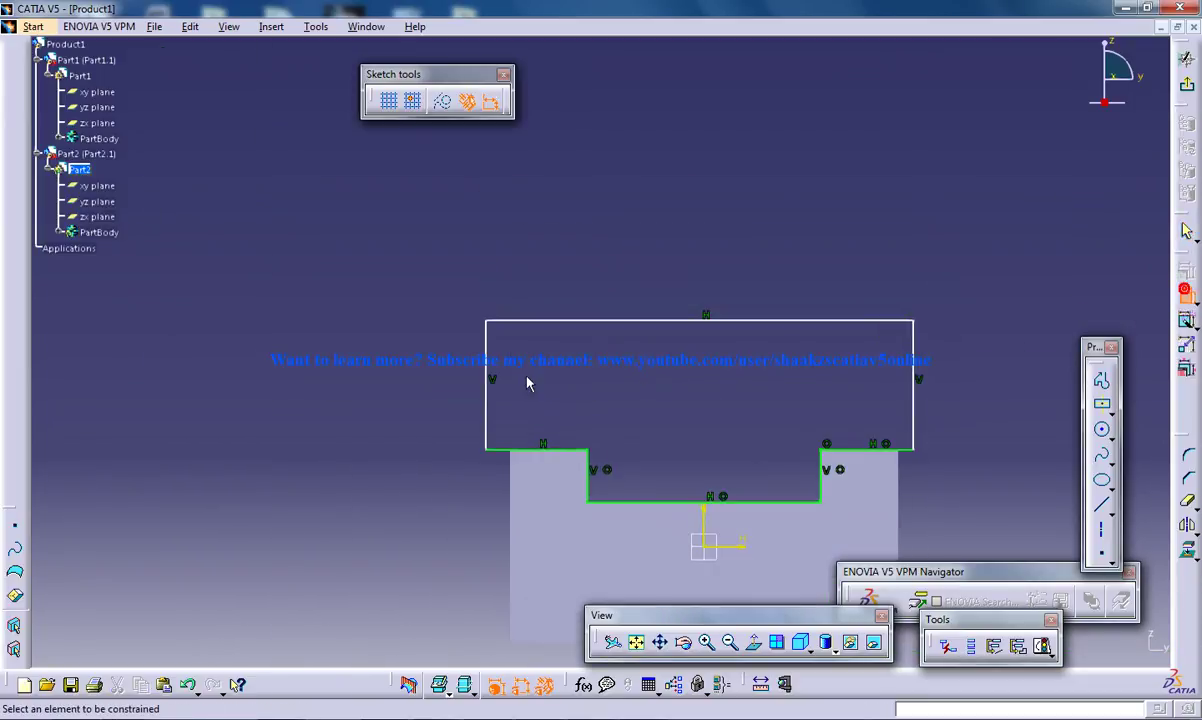
left_click(487, 387)
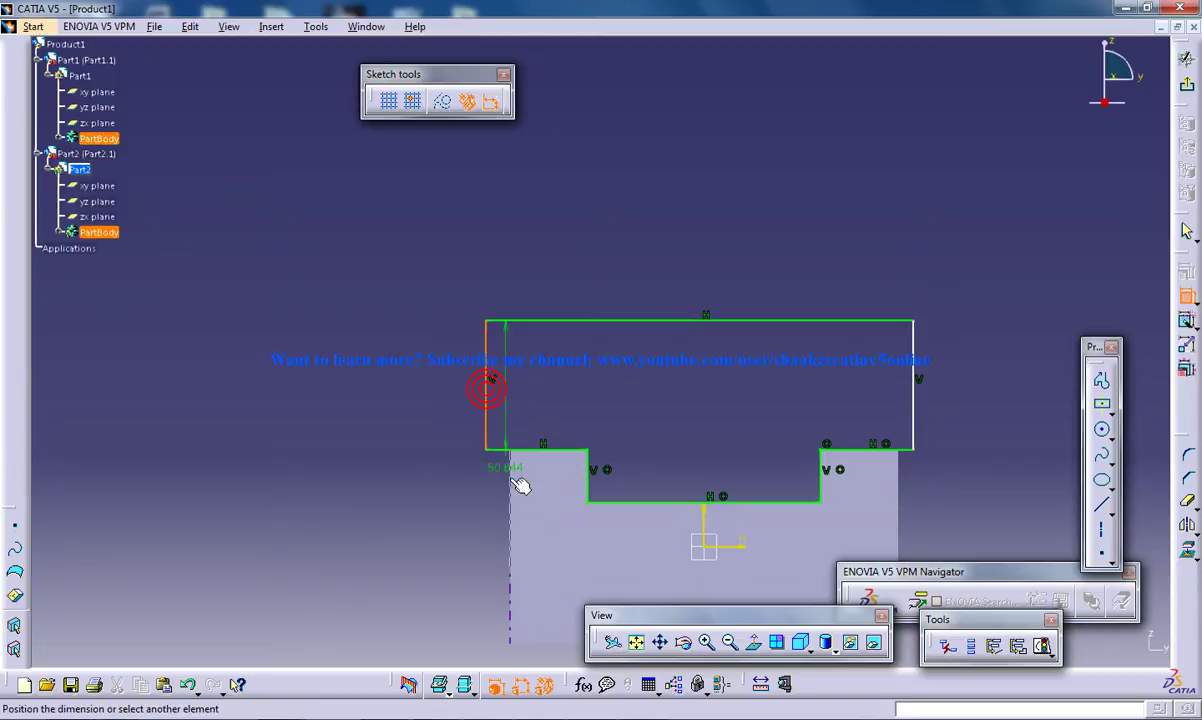
left_click(511, 428)
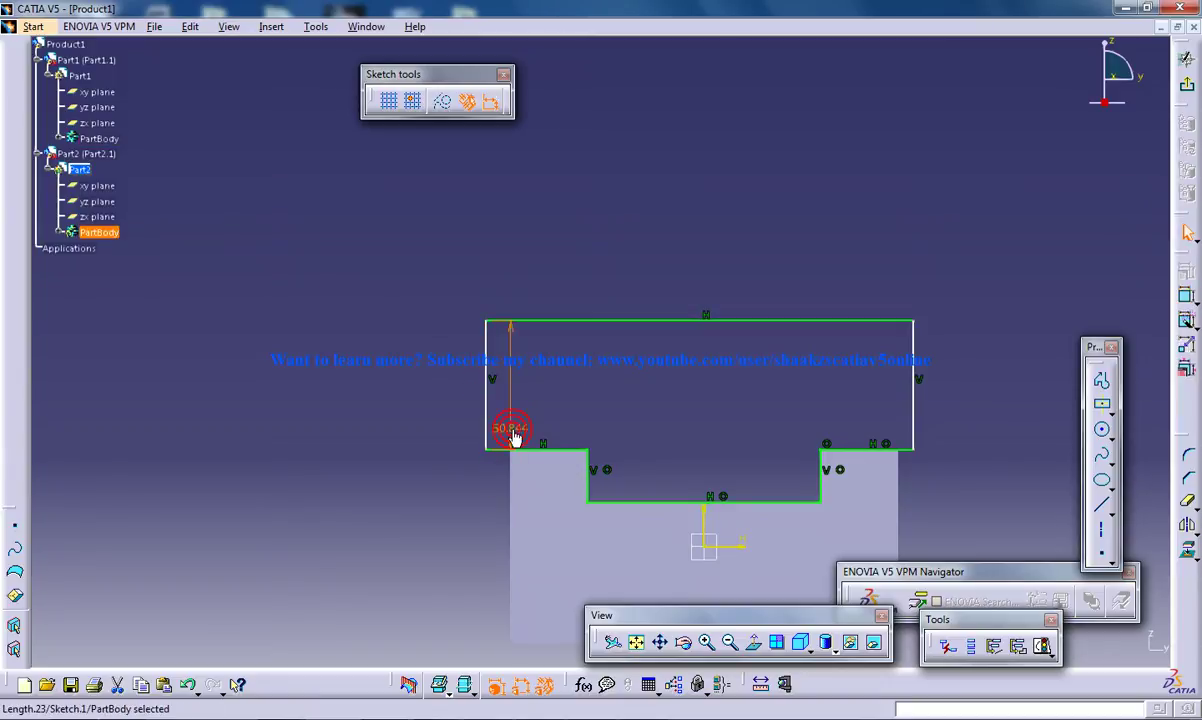
key("Delete")
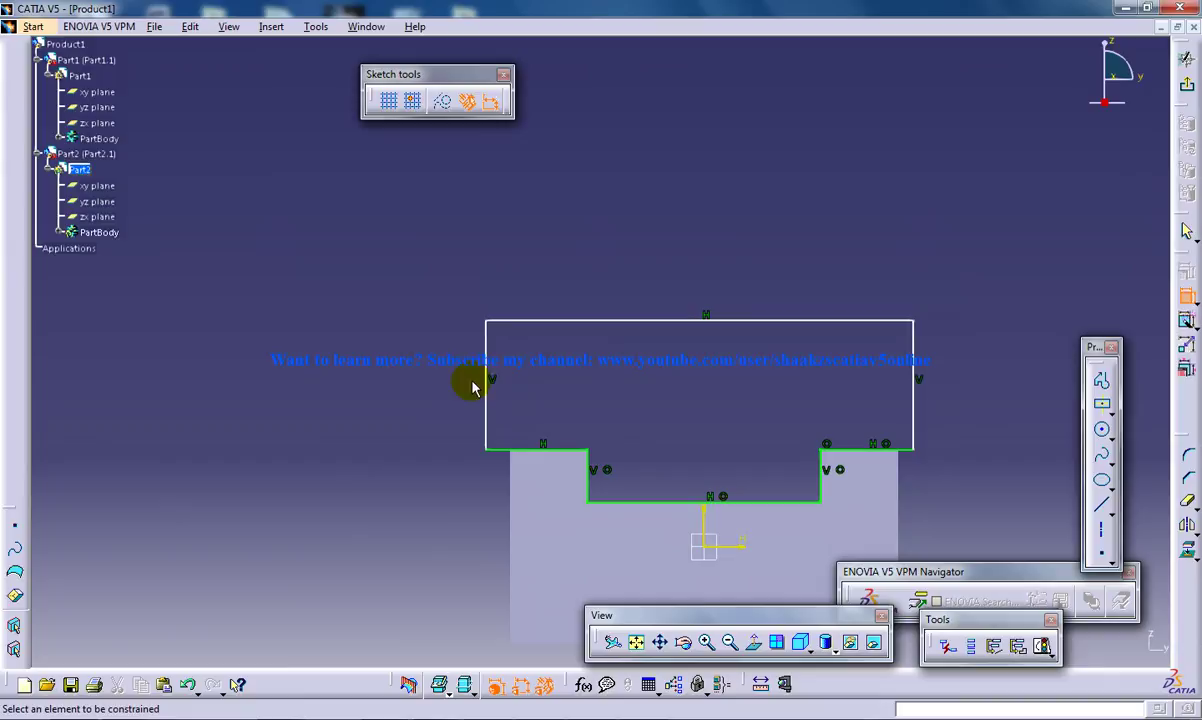
left_click(515, 509)
right_click(530, 398)
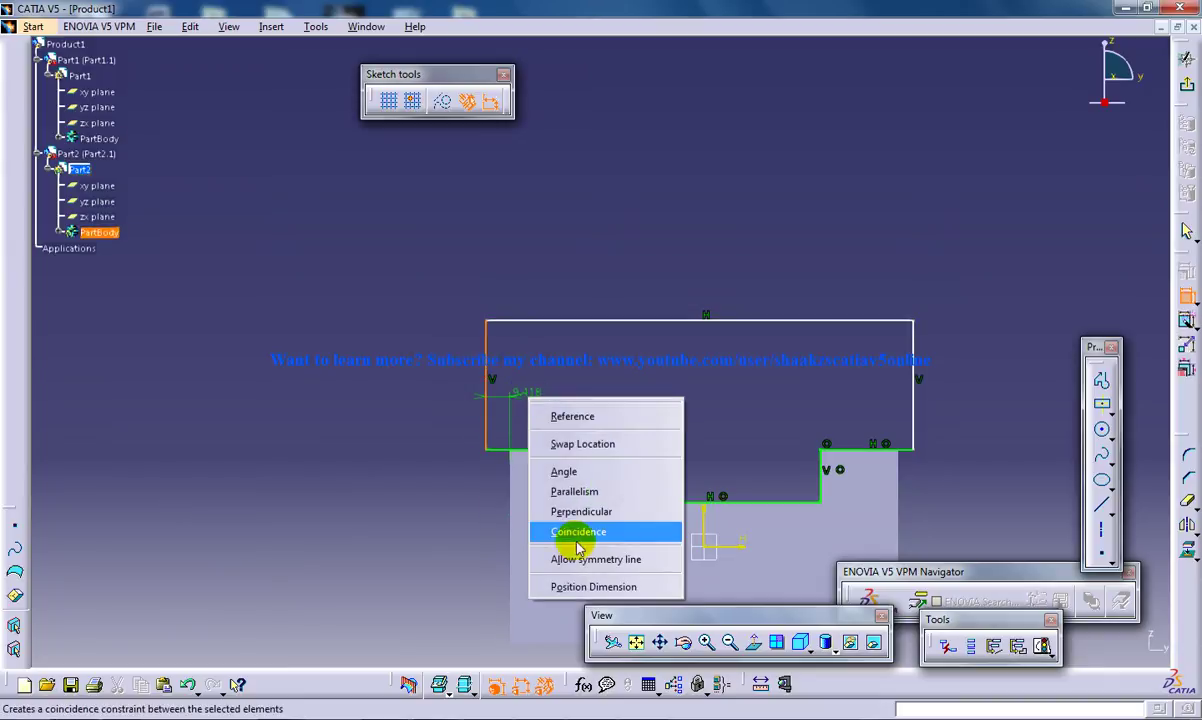
left_click(574, 531)
Step: Make the right side coincident with Part1's right edge and delete the notch-bottom coincidence
mouse_move(695, 445)
middle_mouse_down()
mouse_move(681, 389)
mouse_move(936, 335)
middle_mouse_up()
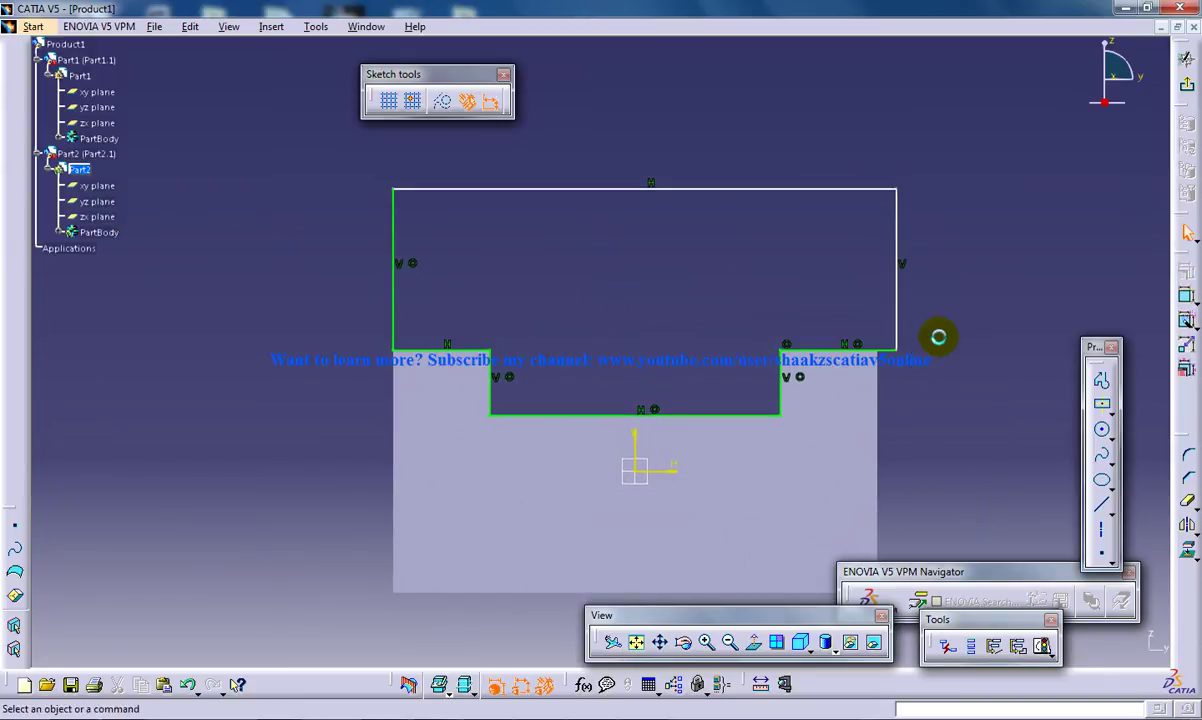
left_click(899, 268)
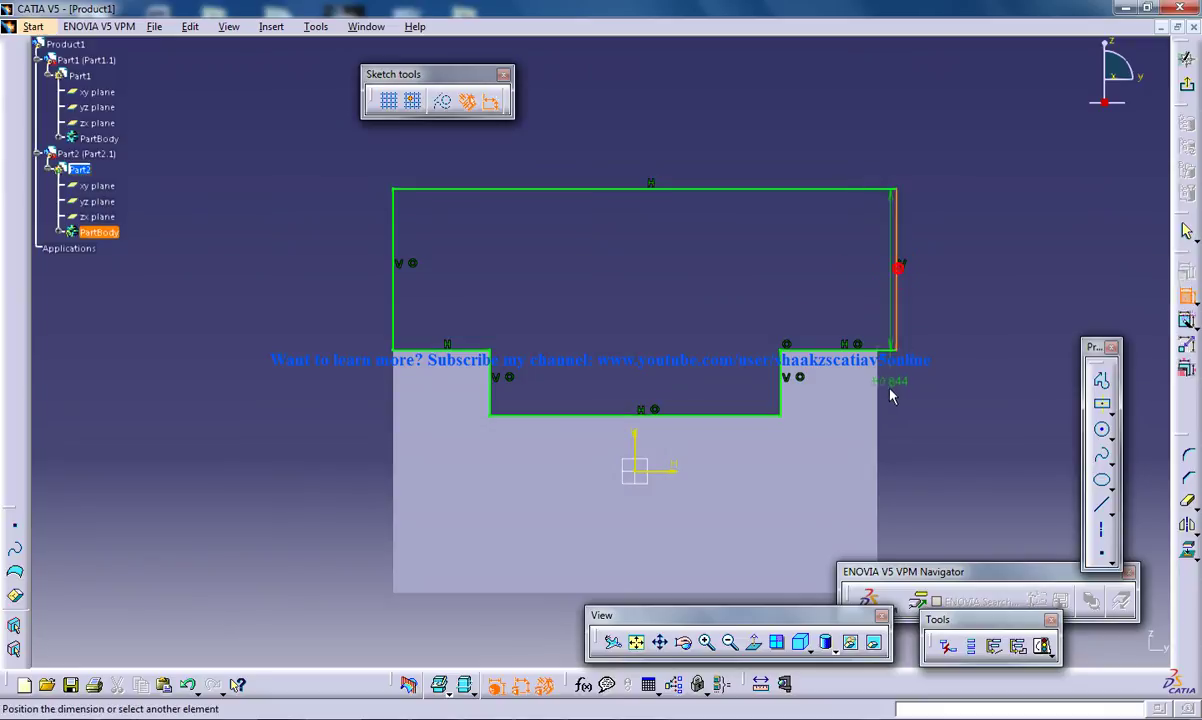
left_click(880, 392)
right_click(855, 405)
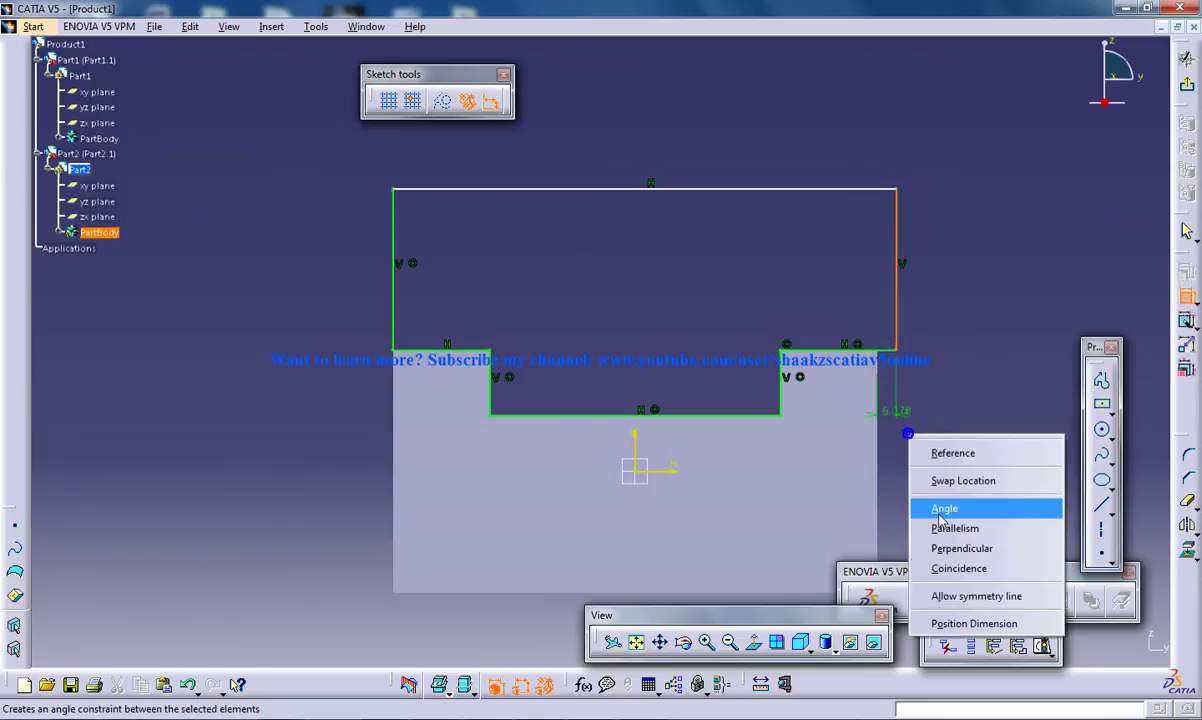
left_click(948, 568)
middle_click_drag(655, 427, 644, 384)
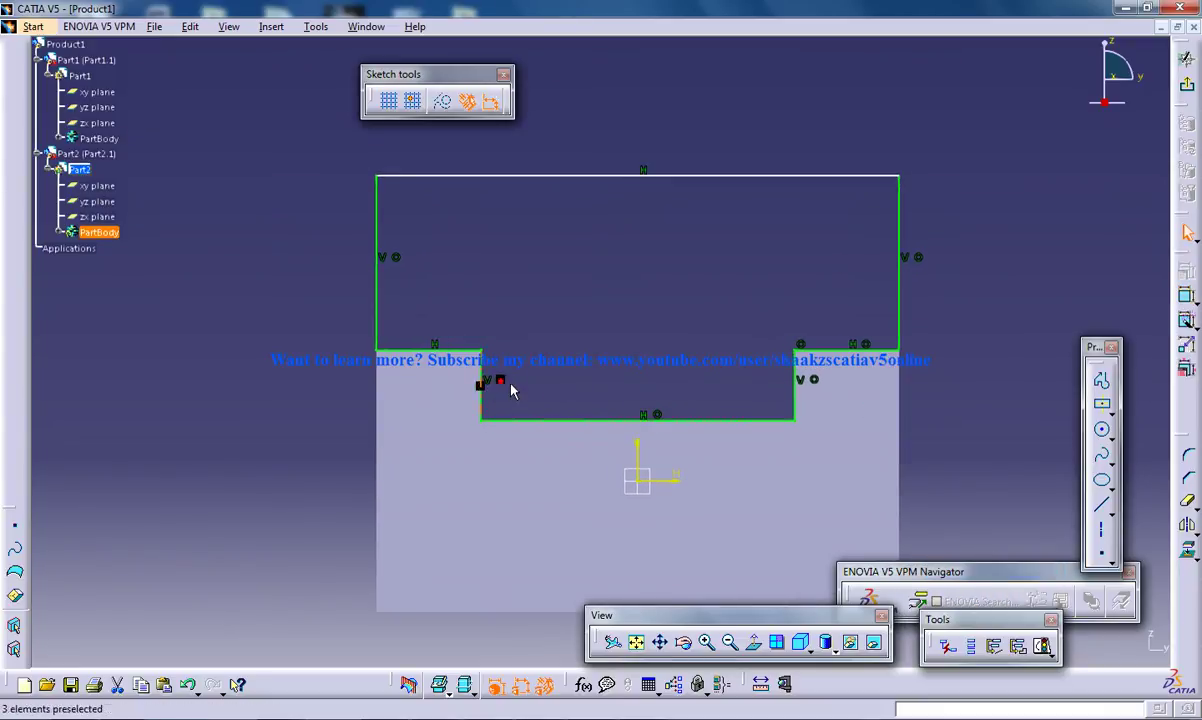
left_click(659, 413)
key("Delete")
left_click(815, 379)
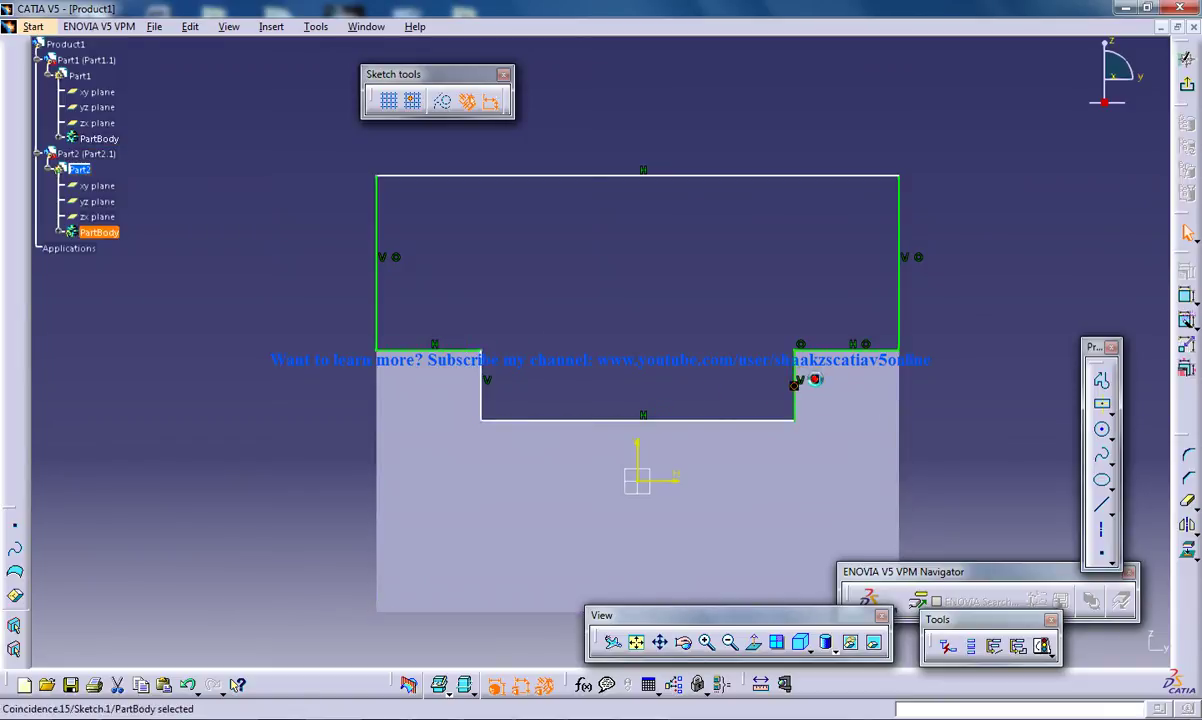
Step: Delete the bottom-right coincidence and Auto Constraint all 8 profile lines
left_click(862, 344)
key("Delete")
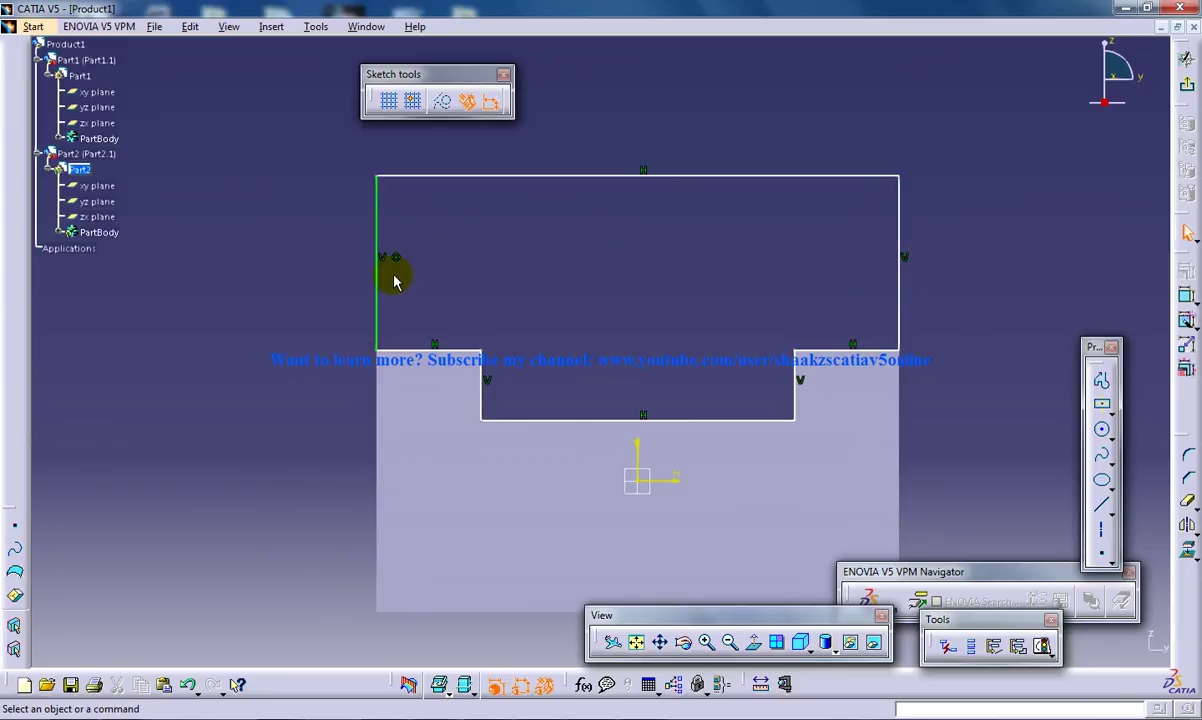
middle_click_drag(630, 250, 638, 287)
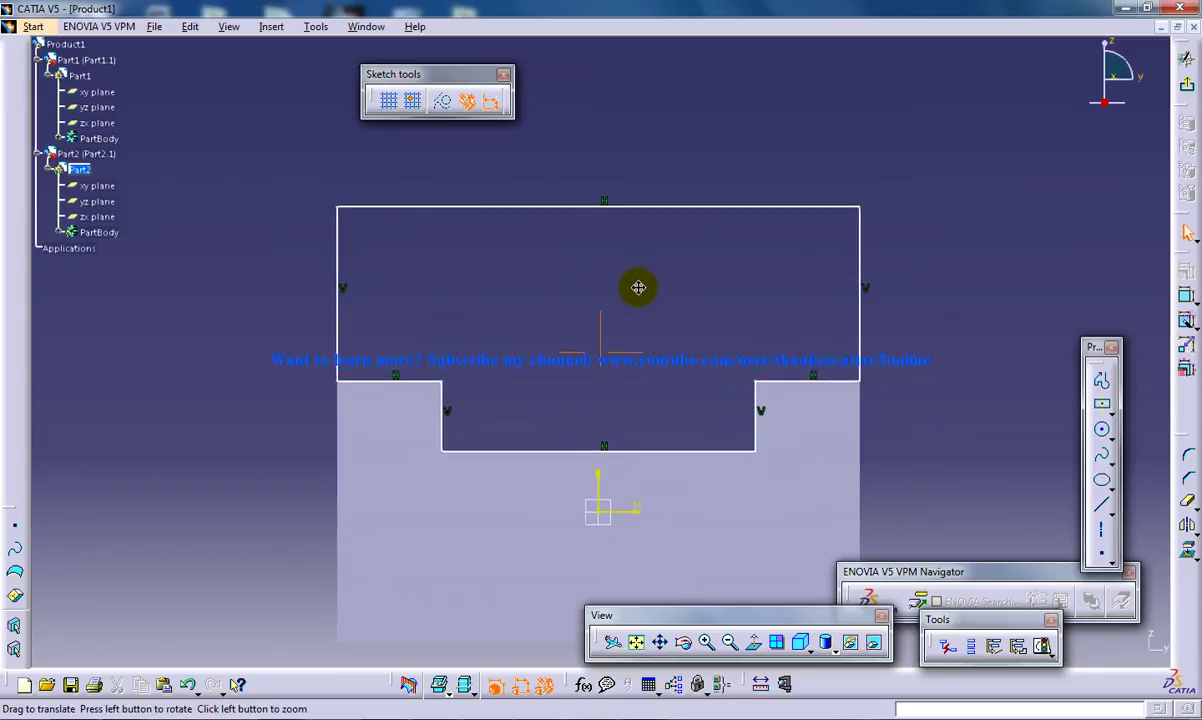
mouse_move(279, 168)
left_mouse_down()
mouse_move(727, 429)
mouse_move(926, 464)
left_mouse_up()
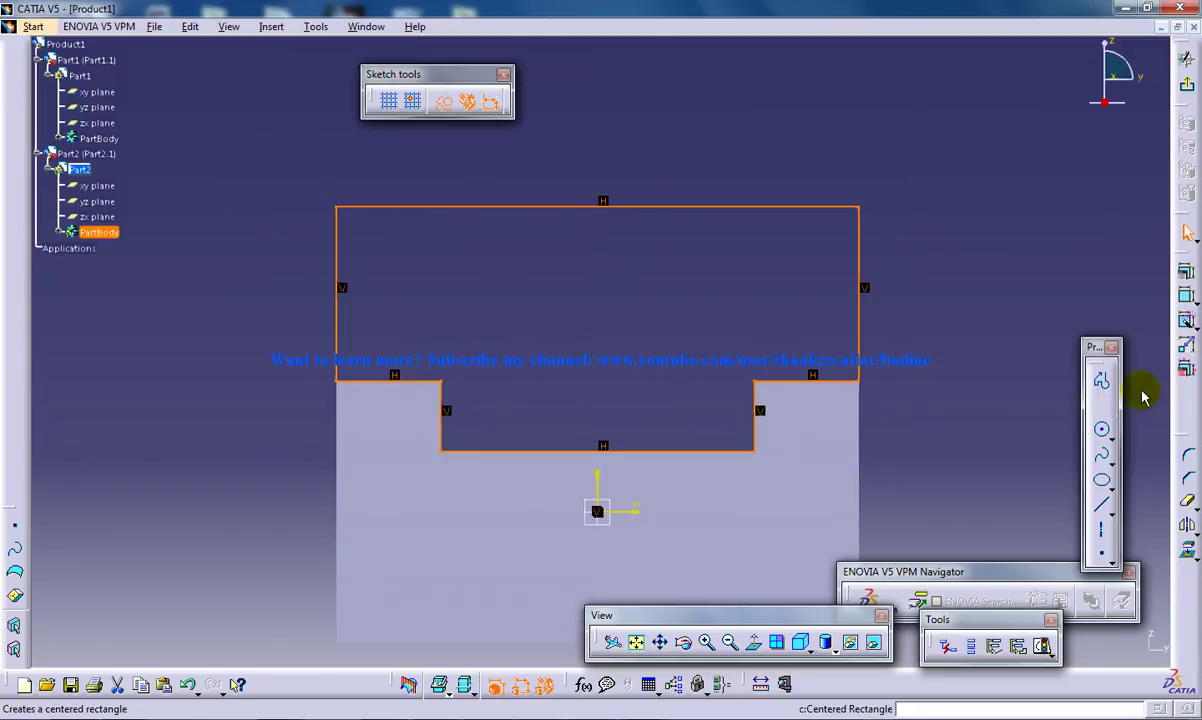
left_click(1193, 328)
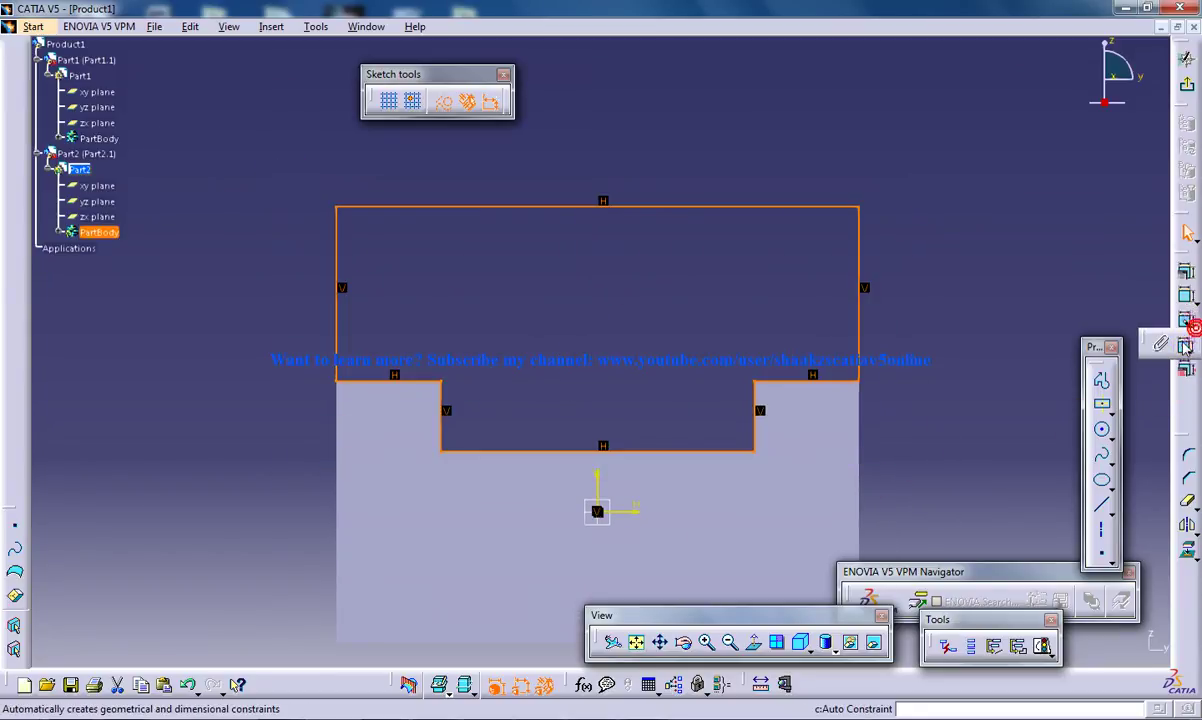
left_click(1181, 343)
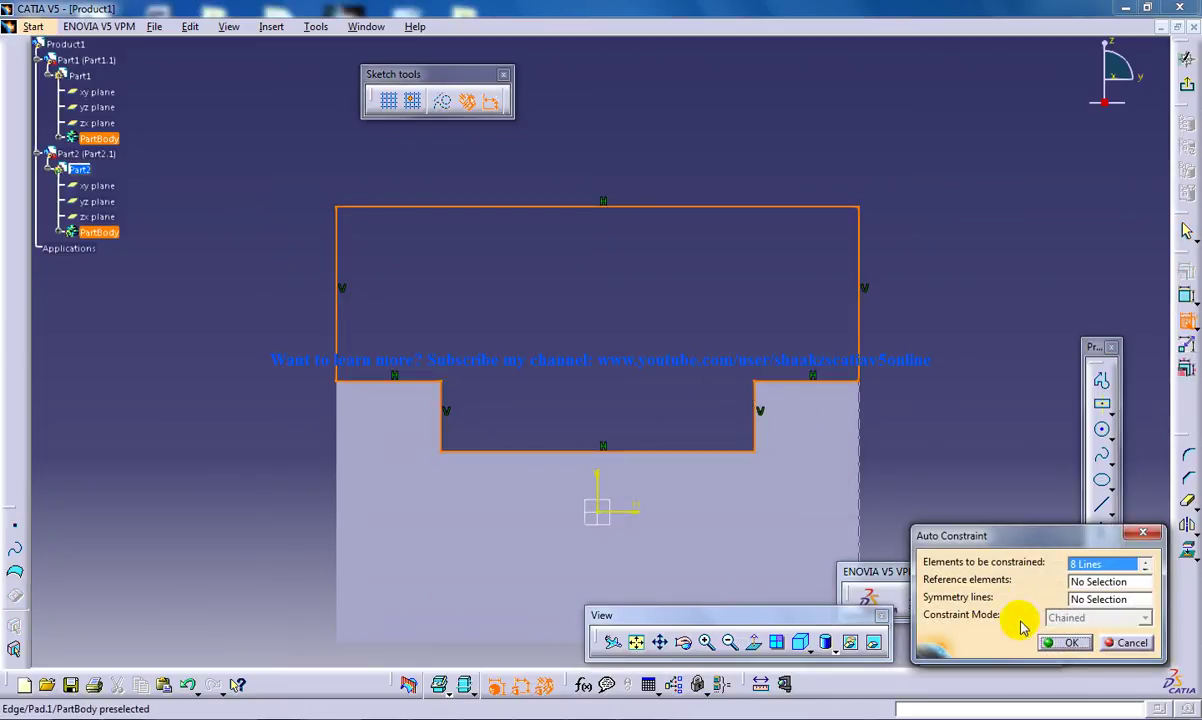
left_click(1058, 643)
Step: Select all sketch geometry and drag the profile up above Part1
mouse_move(757, 483)
middle_mouse_down()
mouse_move(719, 435)
mouse_move(703, 472)
mouse_move(349, 347)
middle_mouse_up()
mouse_move(258, 290)
left_mouse_down()
mouse_move(582, 569)
mouse_move(860, 578)
mouse_move(866, 590)
left_mouse_up()
mouse_move(537, 345)
left_mouse_down()
mouse_move(461, 271)
mouse_move(468, 143)
left_mouse_up()
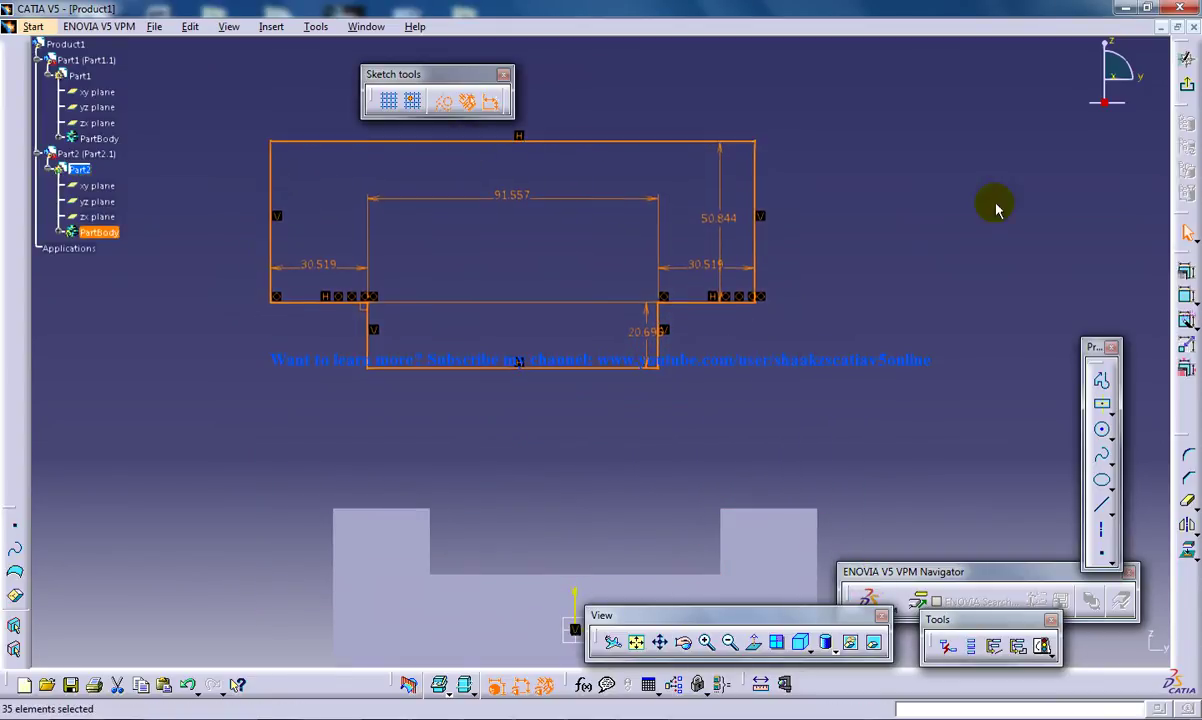
Step: Pad Part2's stepped profile 20 mm and select Product1 in the tree
left_click(1188, 90)
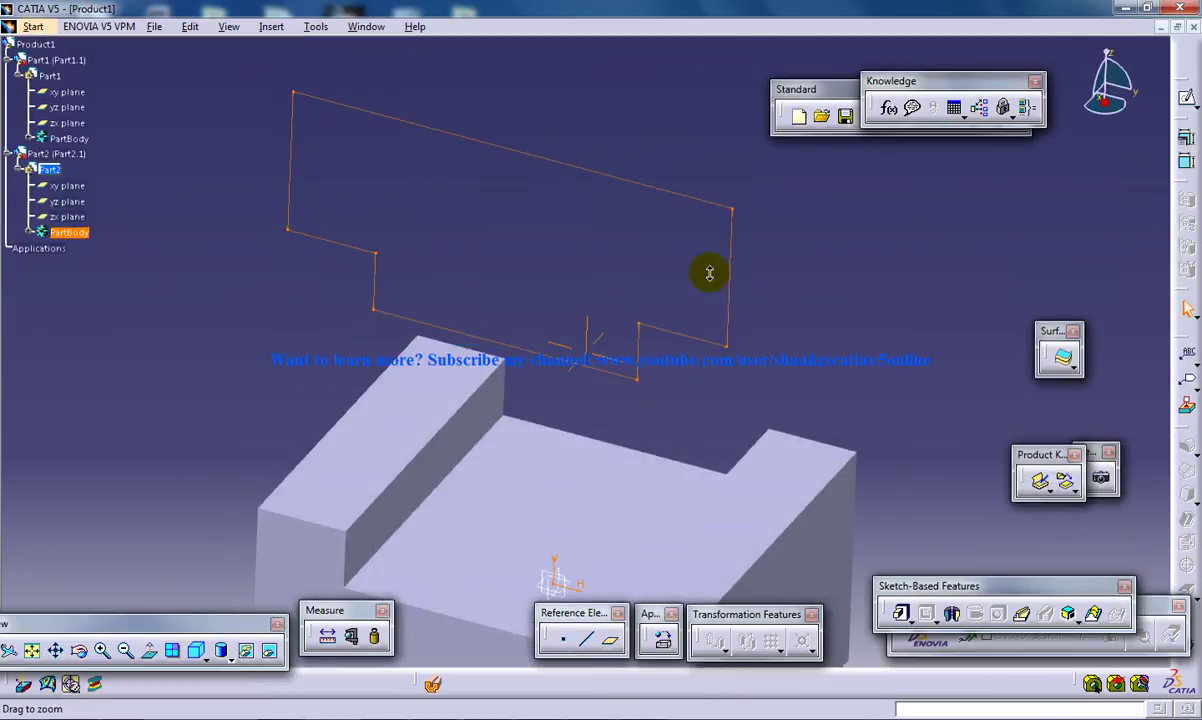
left_click(901, 613)
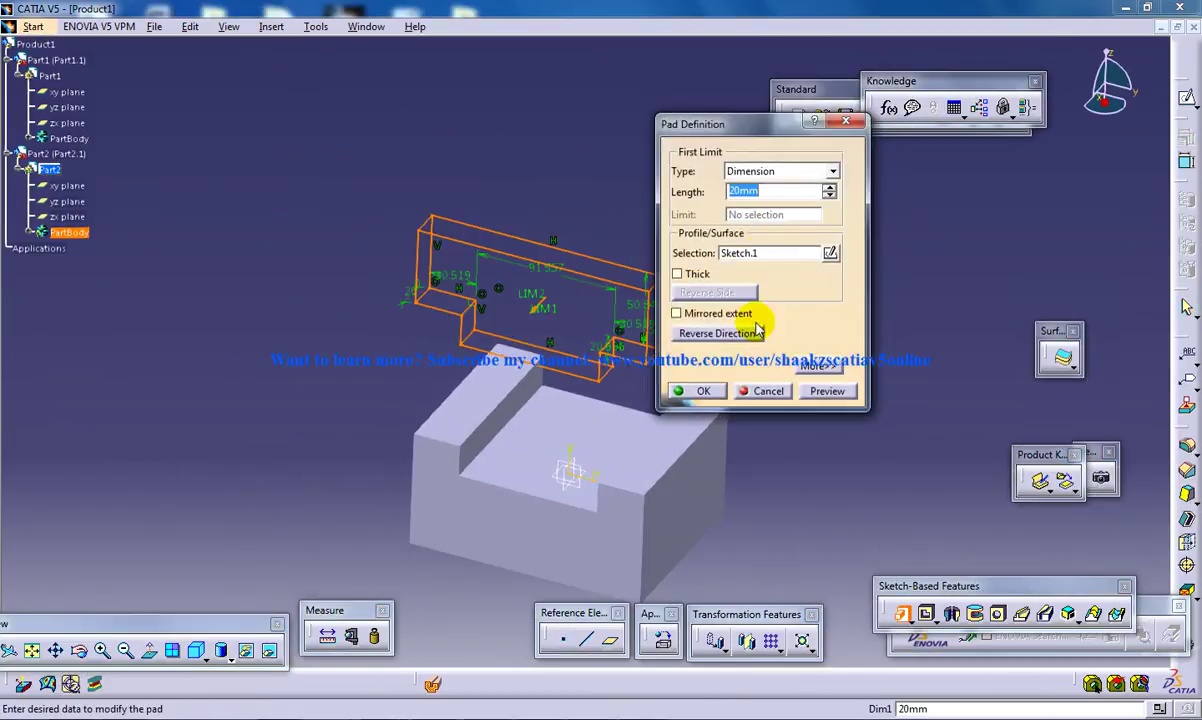
left_click(703, 391)
middle_click_drag(785, 372, 752, 340)
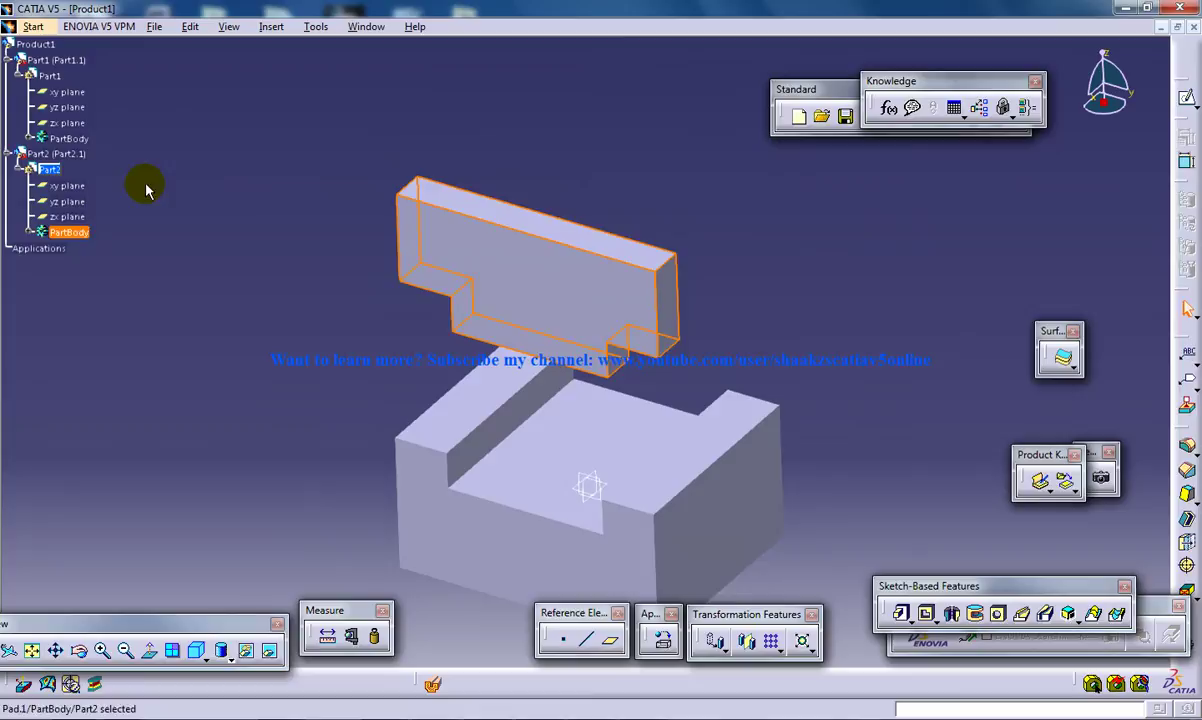
left_click(35, 45)
Step: Activate Product1 and create a new mechanism, Mechanism.1
double_click(35, 45)
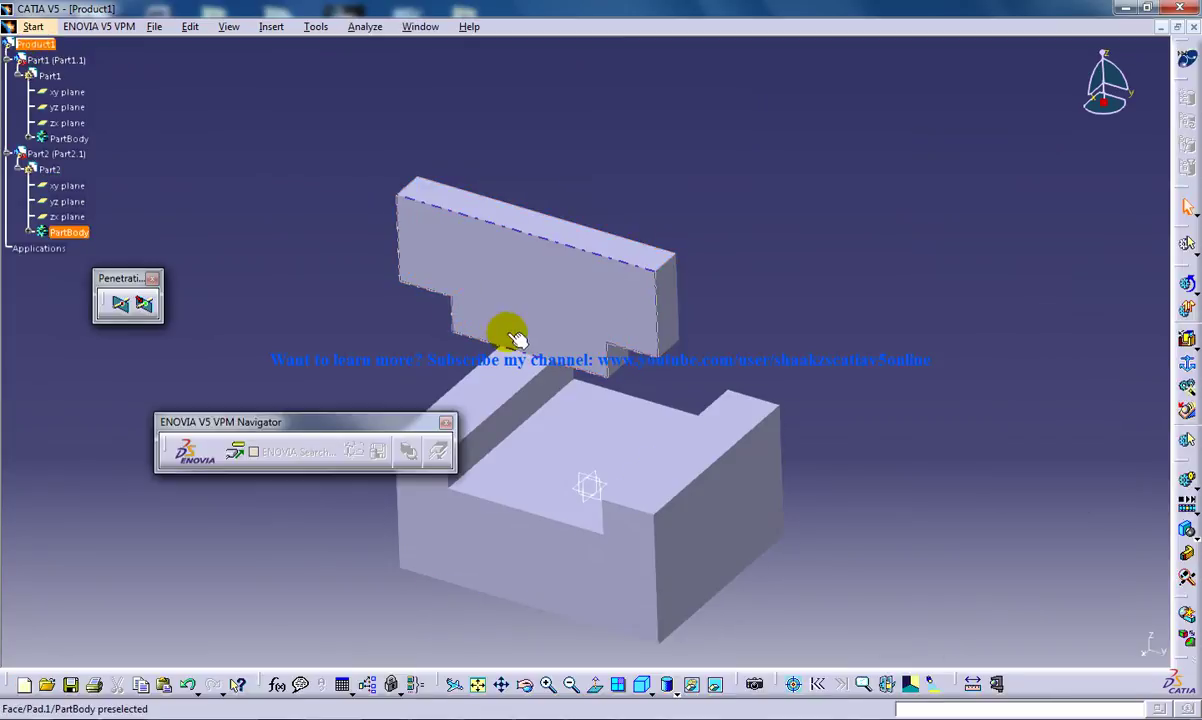
left_click_drag(330, 422, 867, 191)
left_click(270, 27)
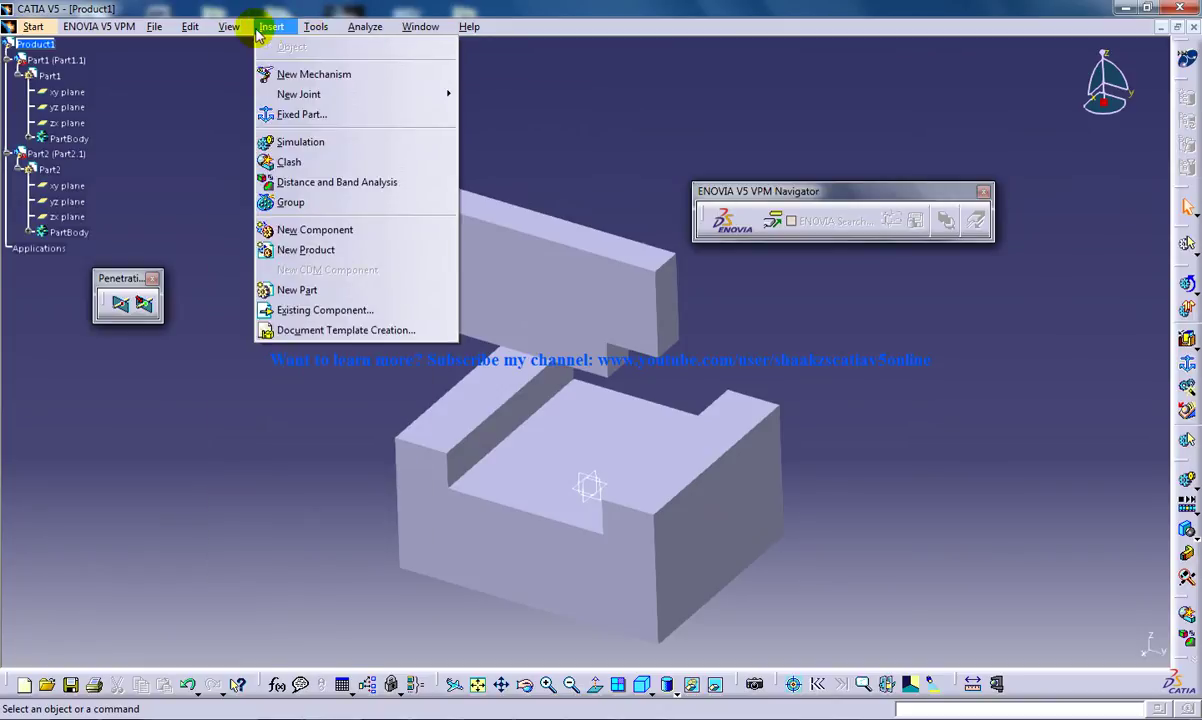
left_click(292, 74)
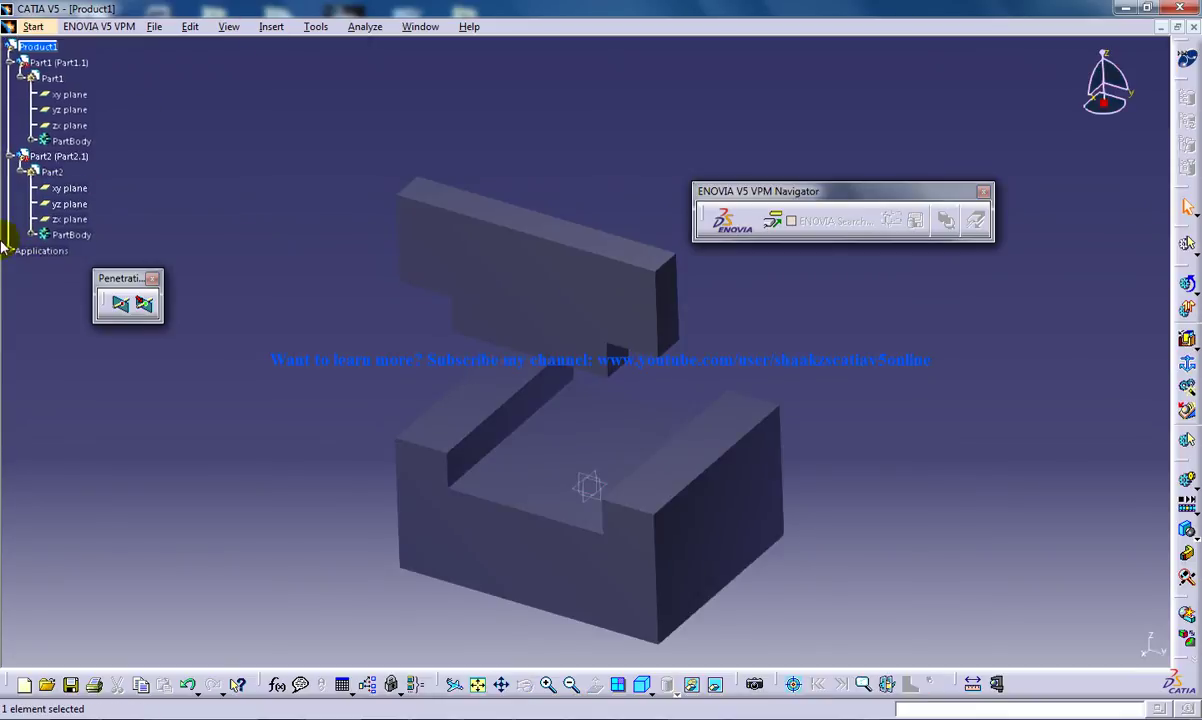
Step: Set the lower base part, Part1, as the mechanism's fixed part
left_click(365, 26)
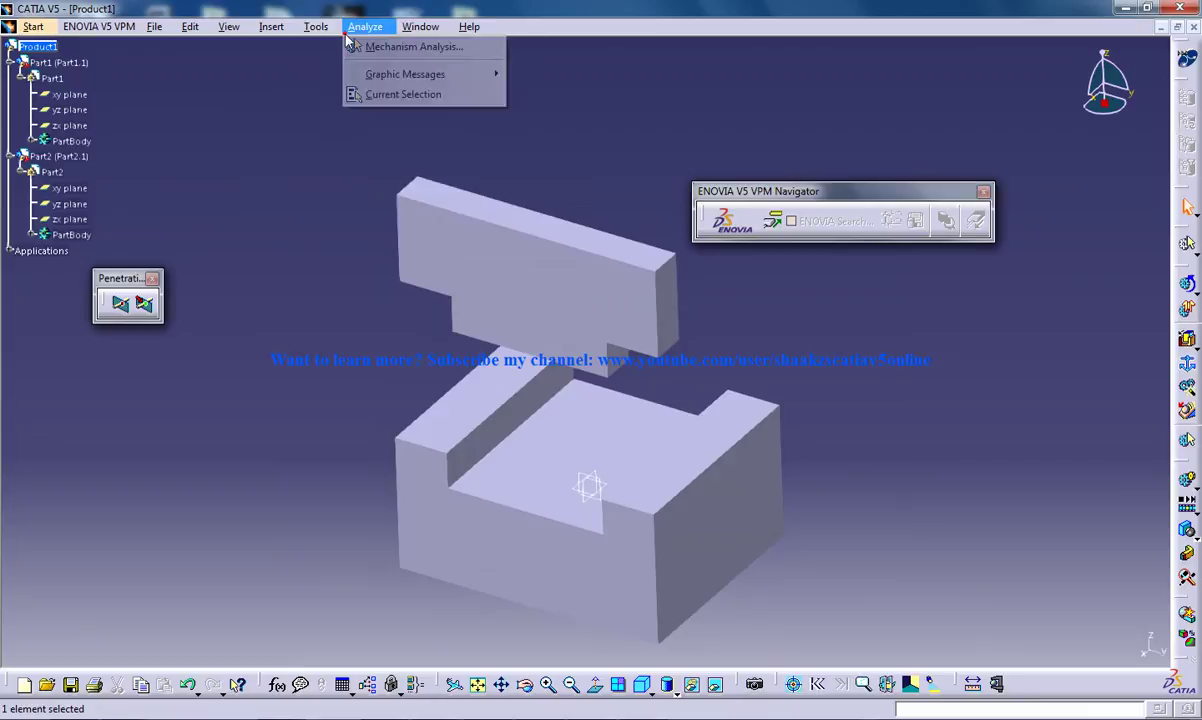
left_click(271, 26)
left_click(306, 116)
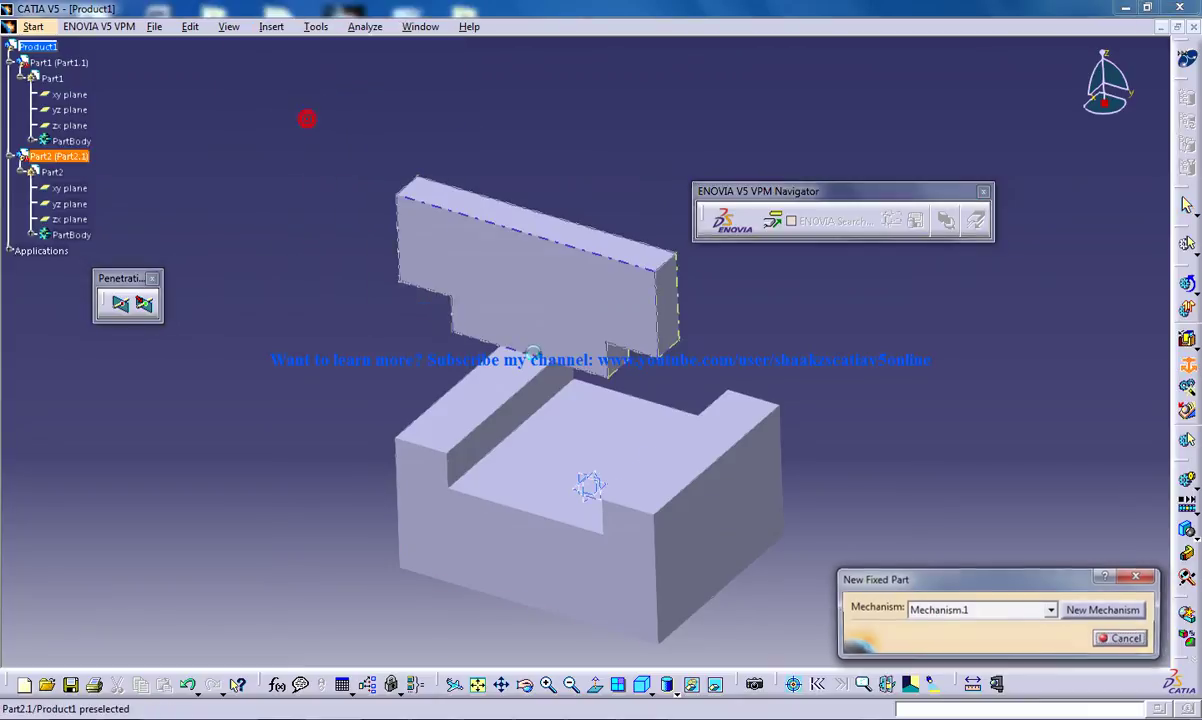
left_click(530, 529)
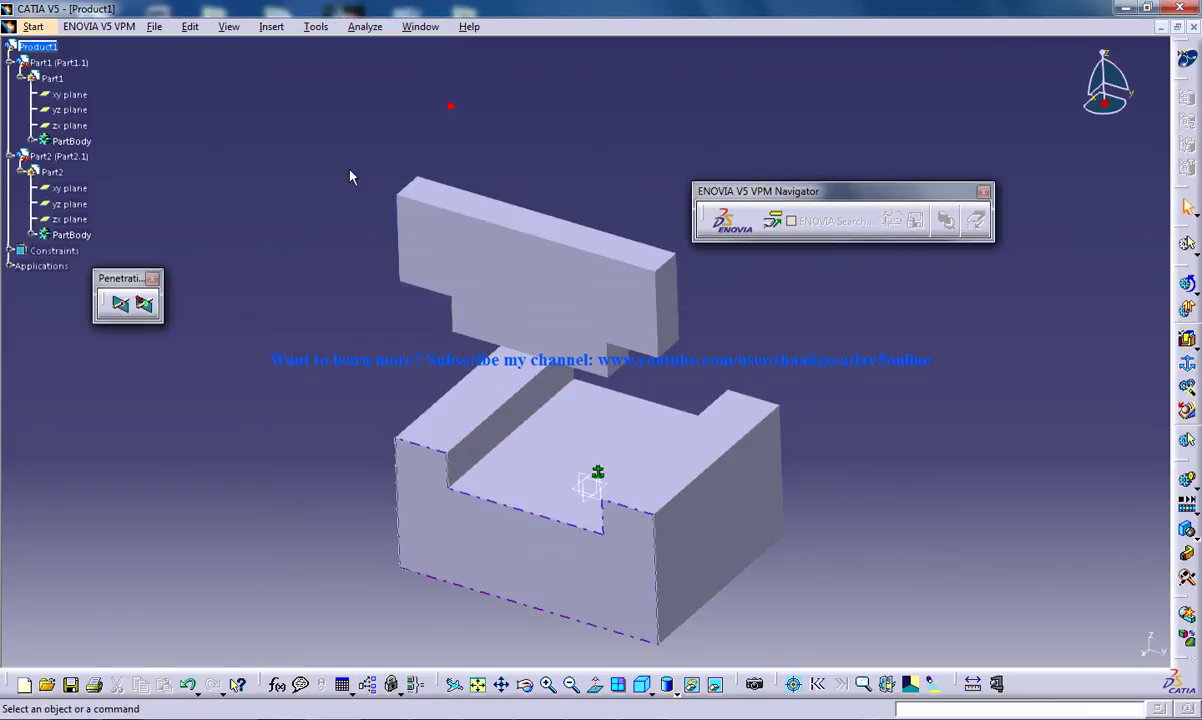
Step: Create a prismatic joint, Prismatic.1, by picking a face on Part1 and Part2's underside
left_click(282, 32)
mouse_move(295, 98)
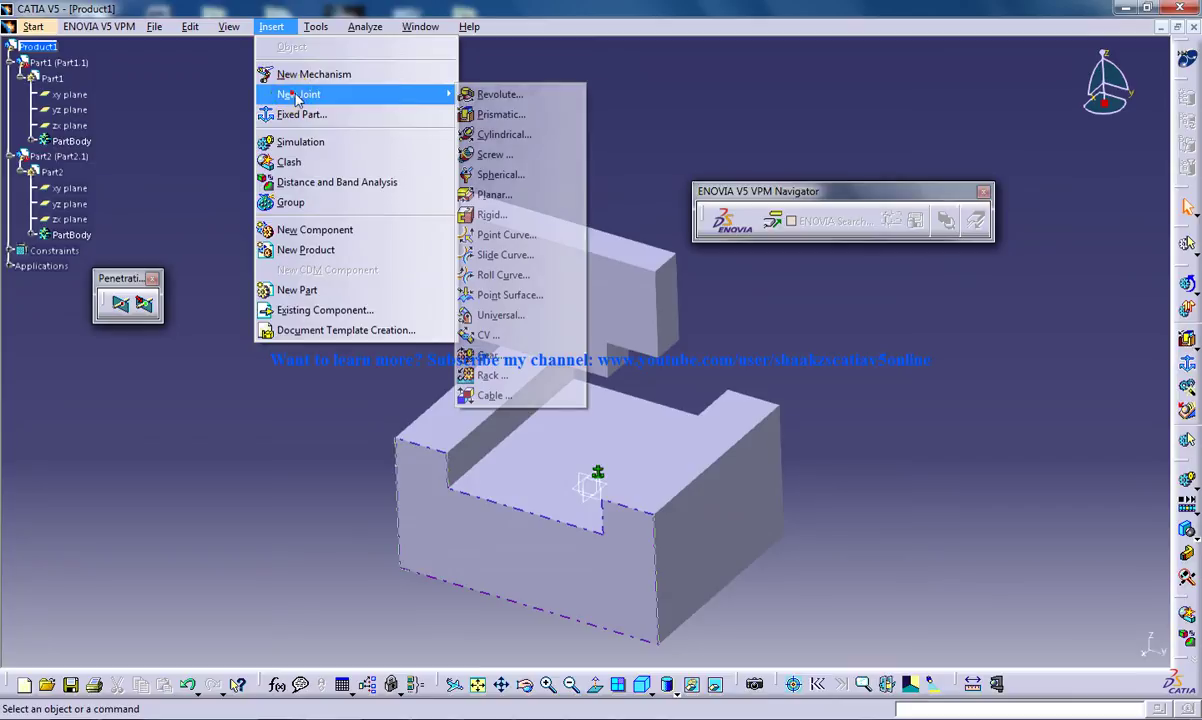
left_click(491, 115)
middle_click_drag(652, 429, 577, 186)
left_click(494, 443)
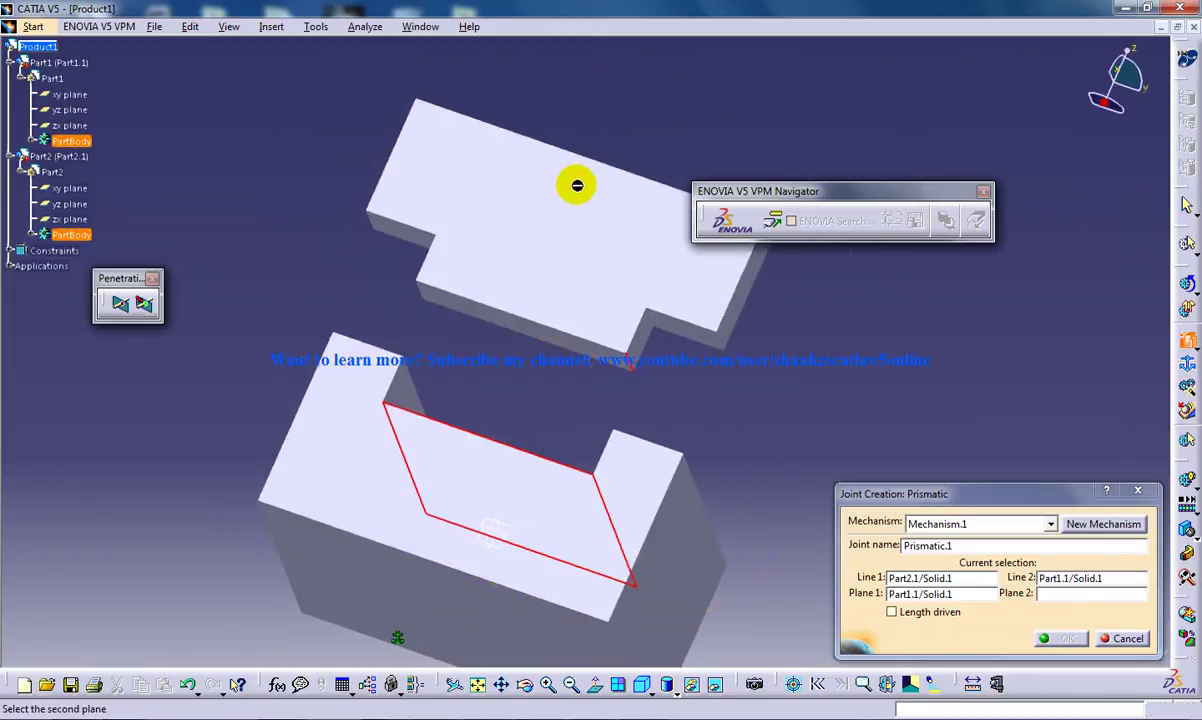
left_click(549, 336)
middle_click_drag(549, 336, 1001, 549)
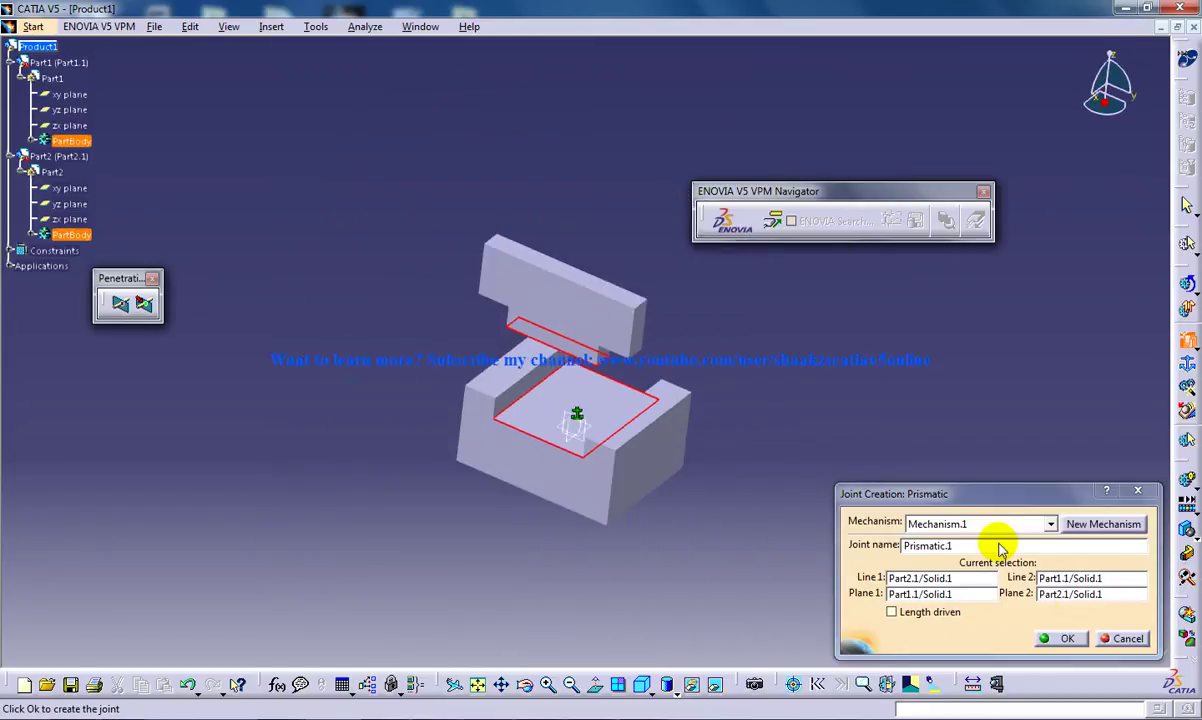
left_click(1065, 640)
middle_click_drag(590, 497, 510, 357)
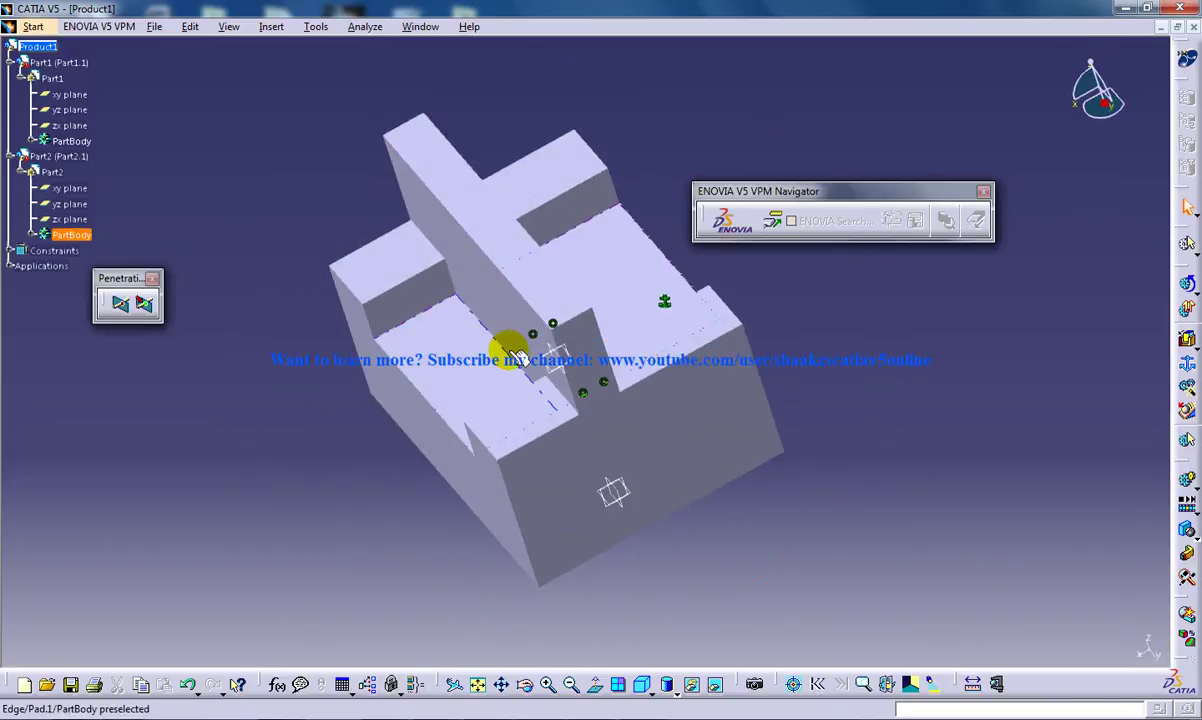
left_click(510, 336)
right_click(510, 338)
middle_click_drag(750, 327, 571, 290)
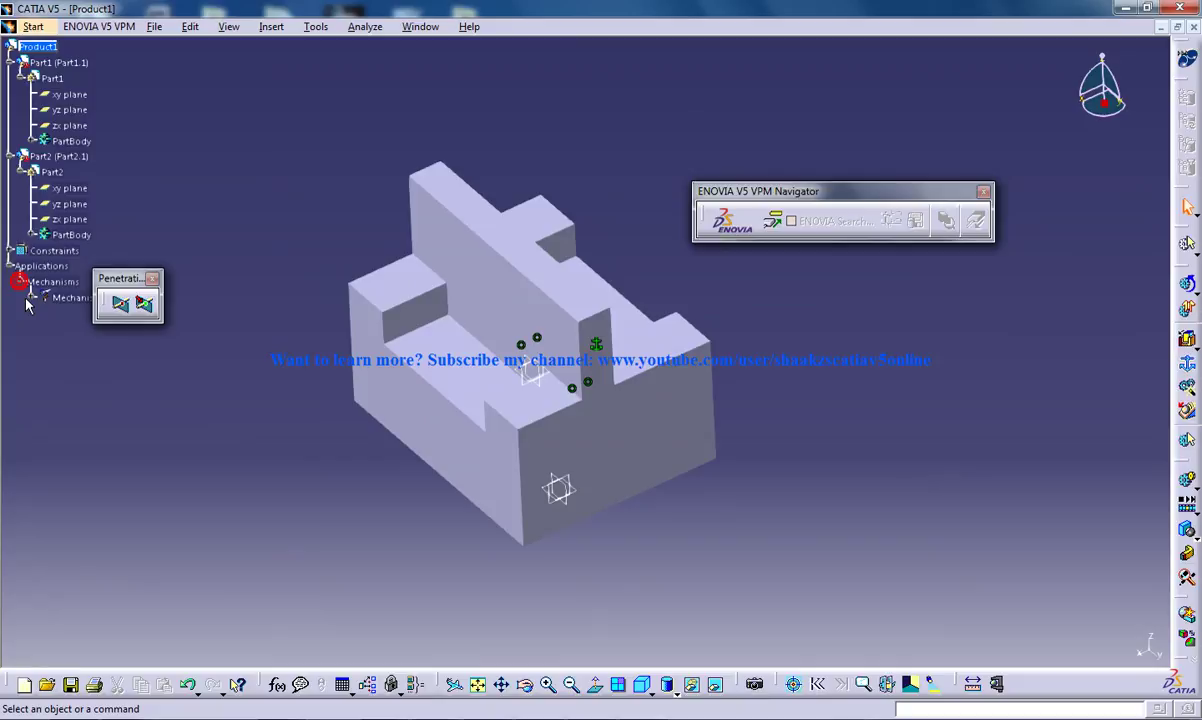
Step: Expand Mechanism.1 and its Joints to show DOF=1 and Prismatic.1 (Part2.1, Part1.1)
left_click(31, 298)
left_click_drag(137, 280, 270, 199)
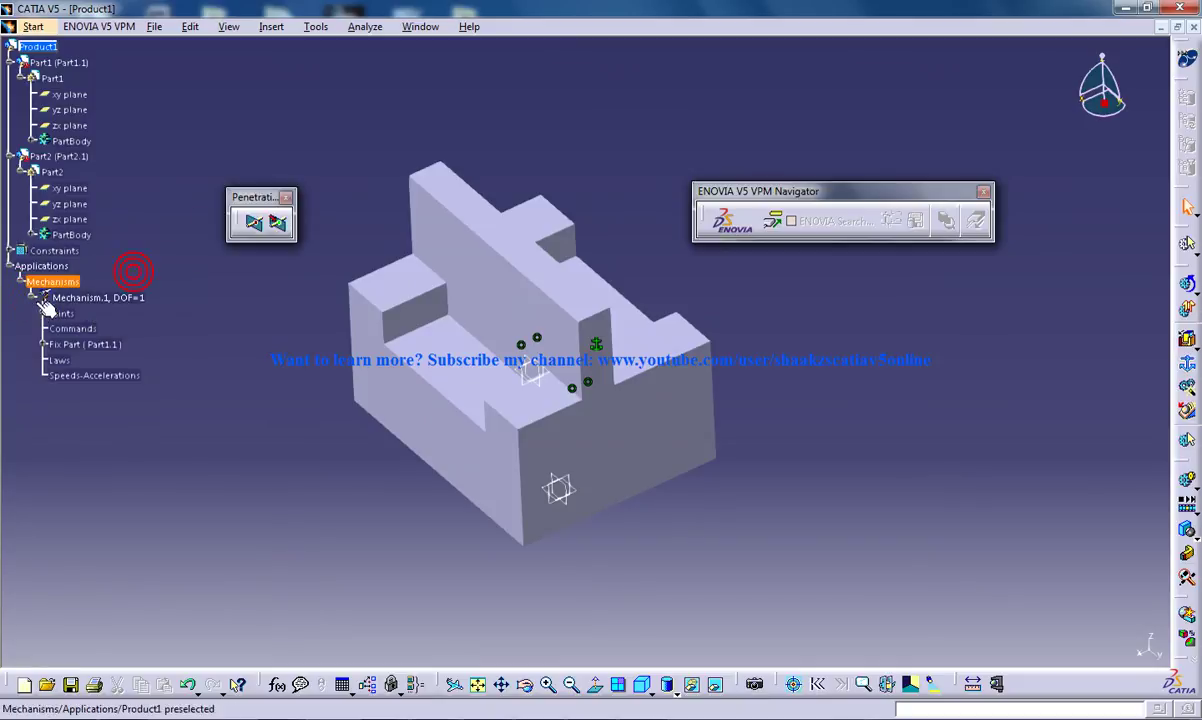
left_click(40, 314)
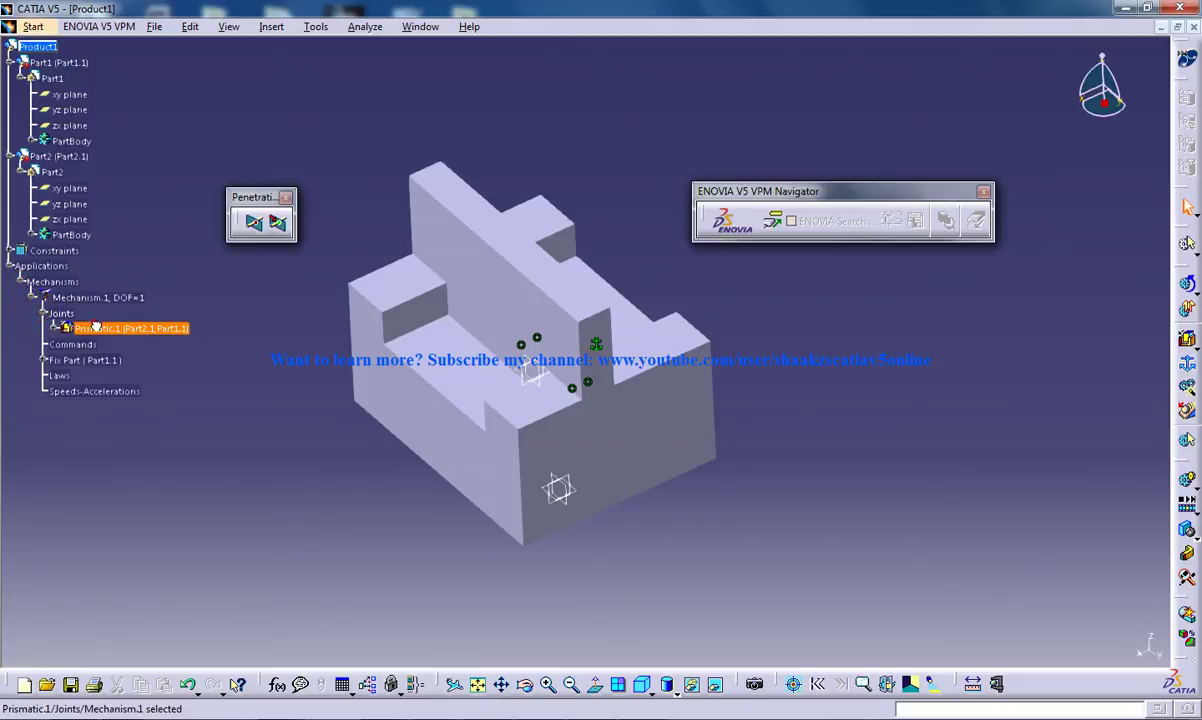
Step: Make Prismatic.1 length driven so Mechanism.1 reaches DOF=0 and can be simulated
double_click(94, 328)
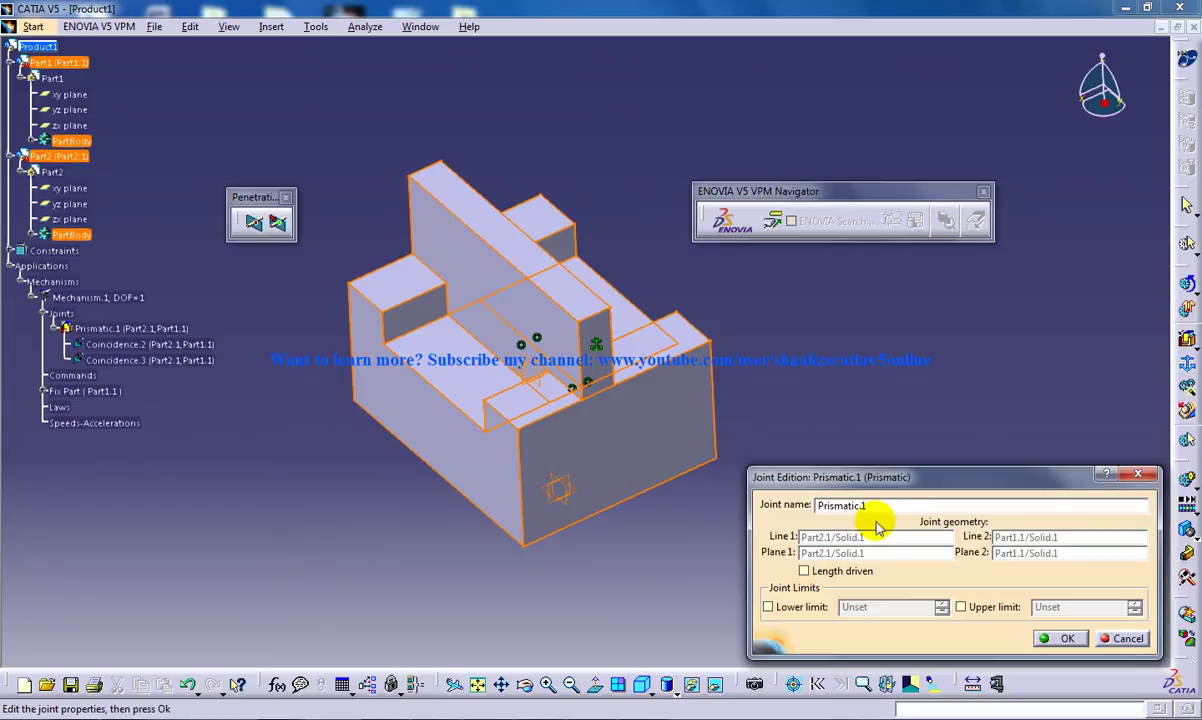
left_click(805, 570)
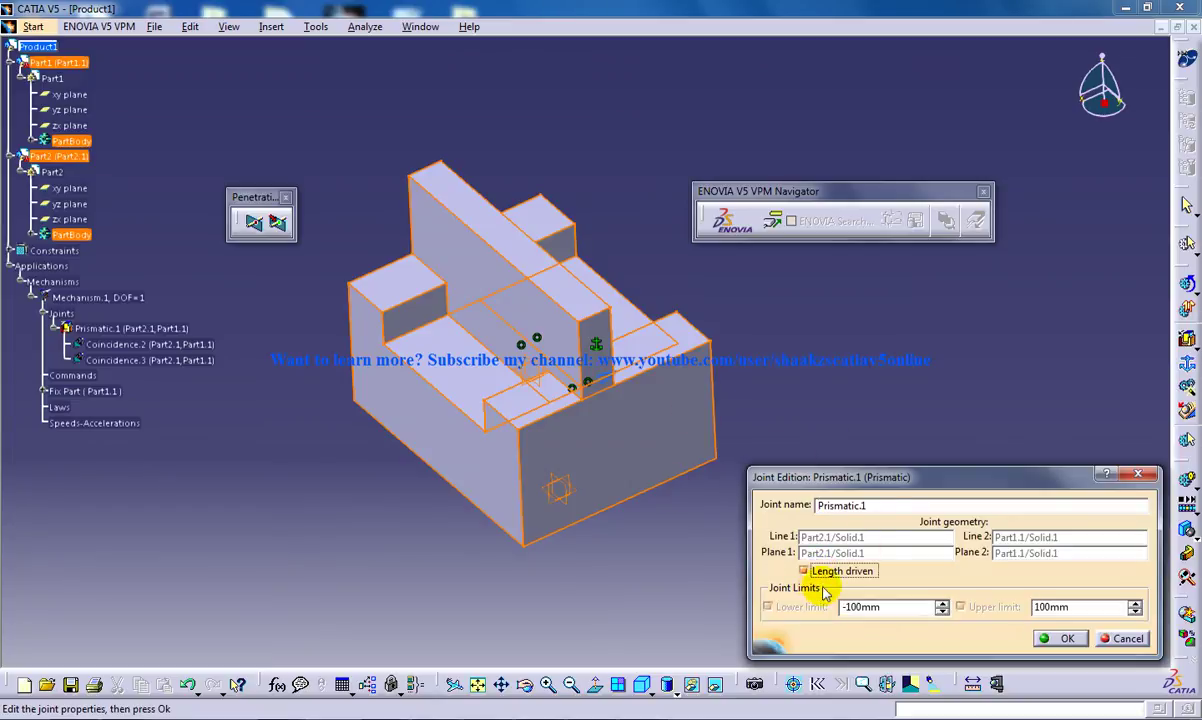
left_click(1063, 639)
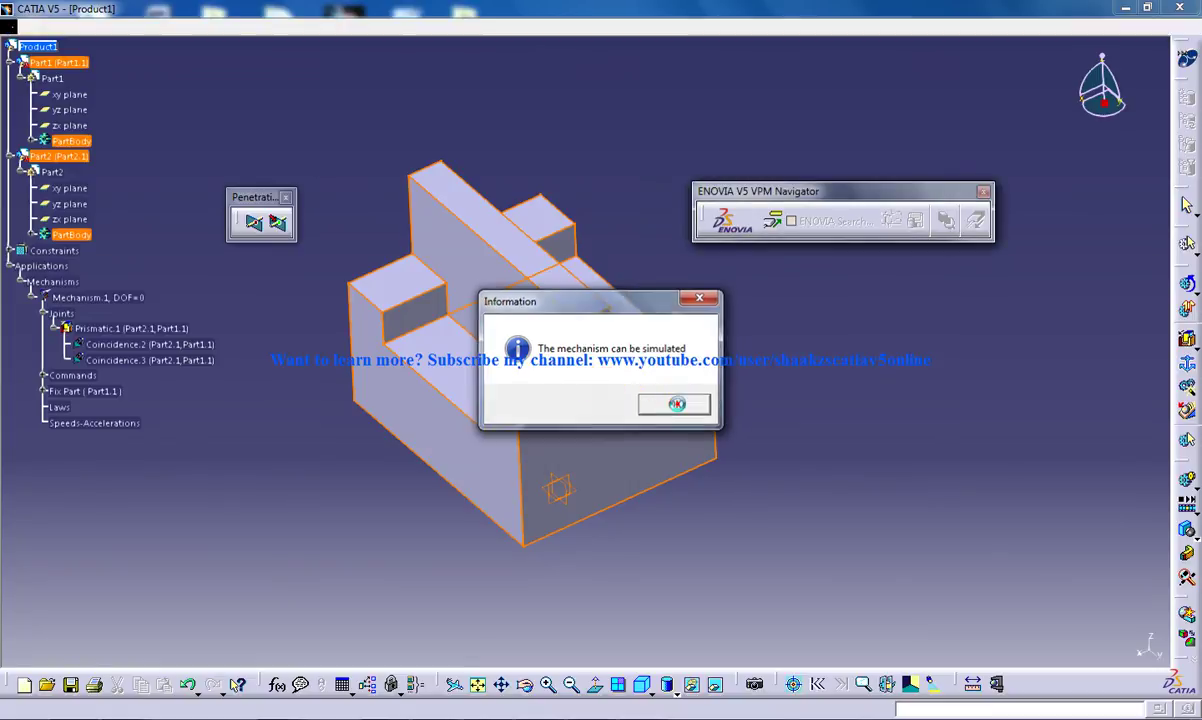
left_click(677, 406)
middle_click_drag(590, 456, 574, 362)
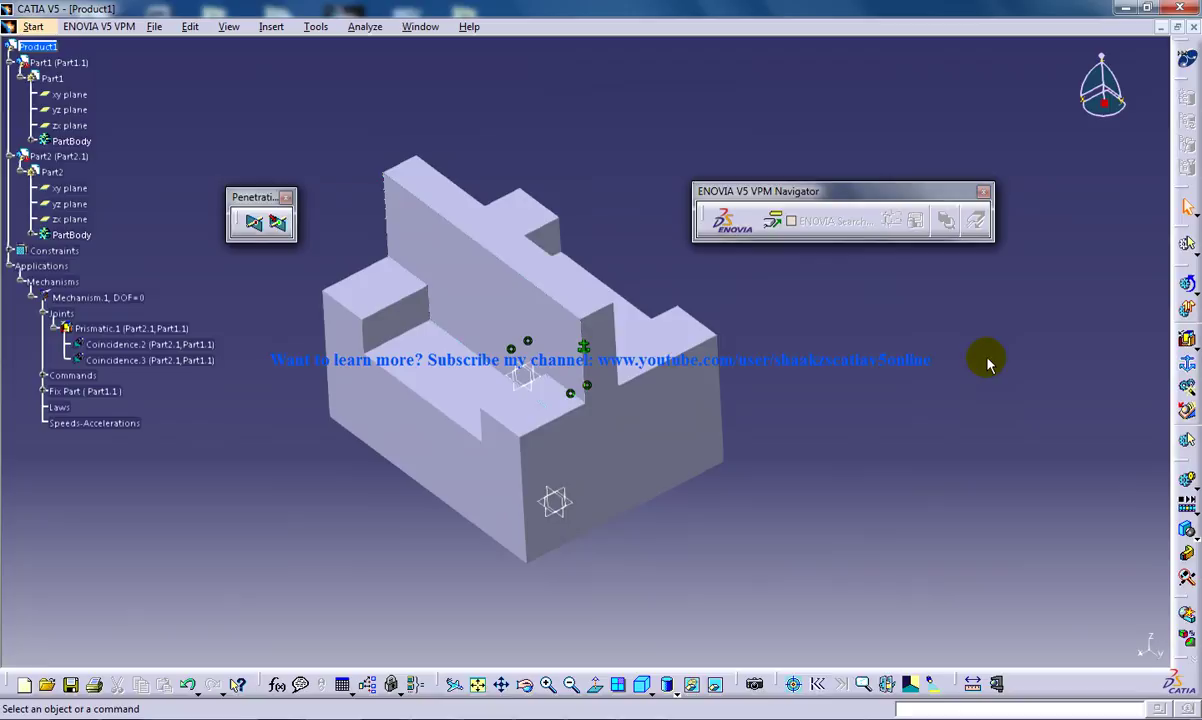
Step: Slide Part2 between -100 and 100 using the Command.1 slider and the 3D view, ending at -100
left_click(1188, 290)
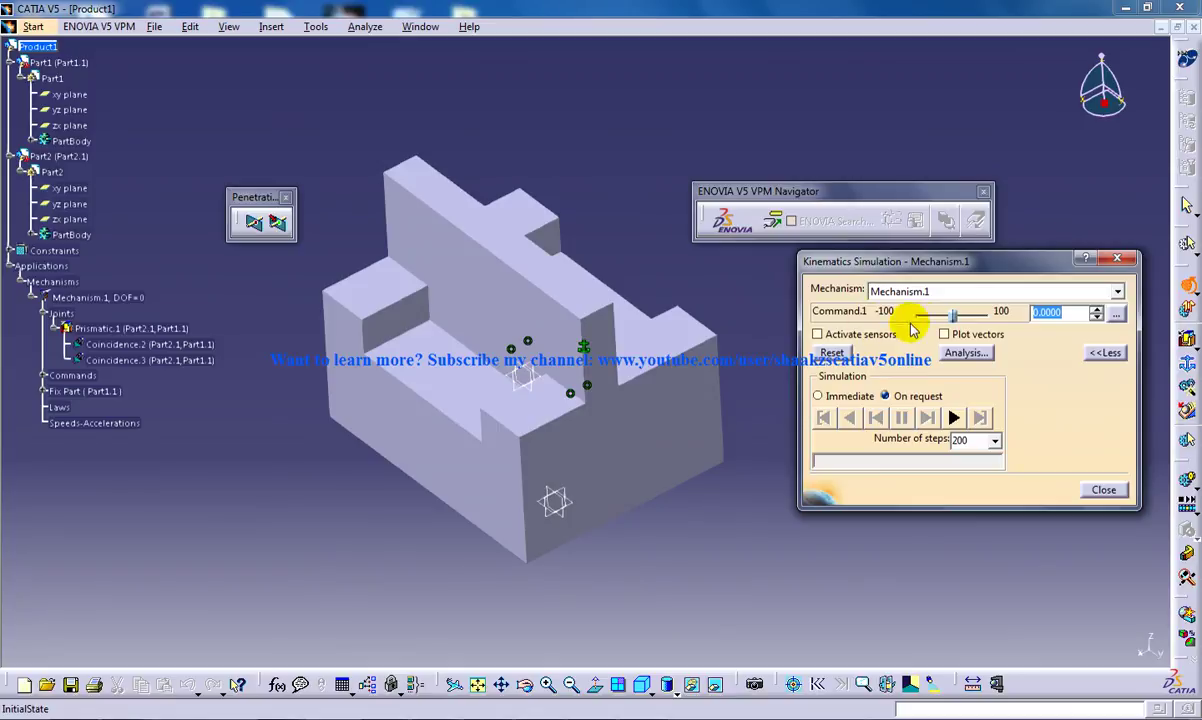
left_click_drag(951, 313, 921, 314)
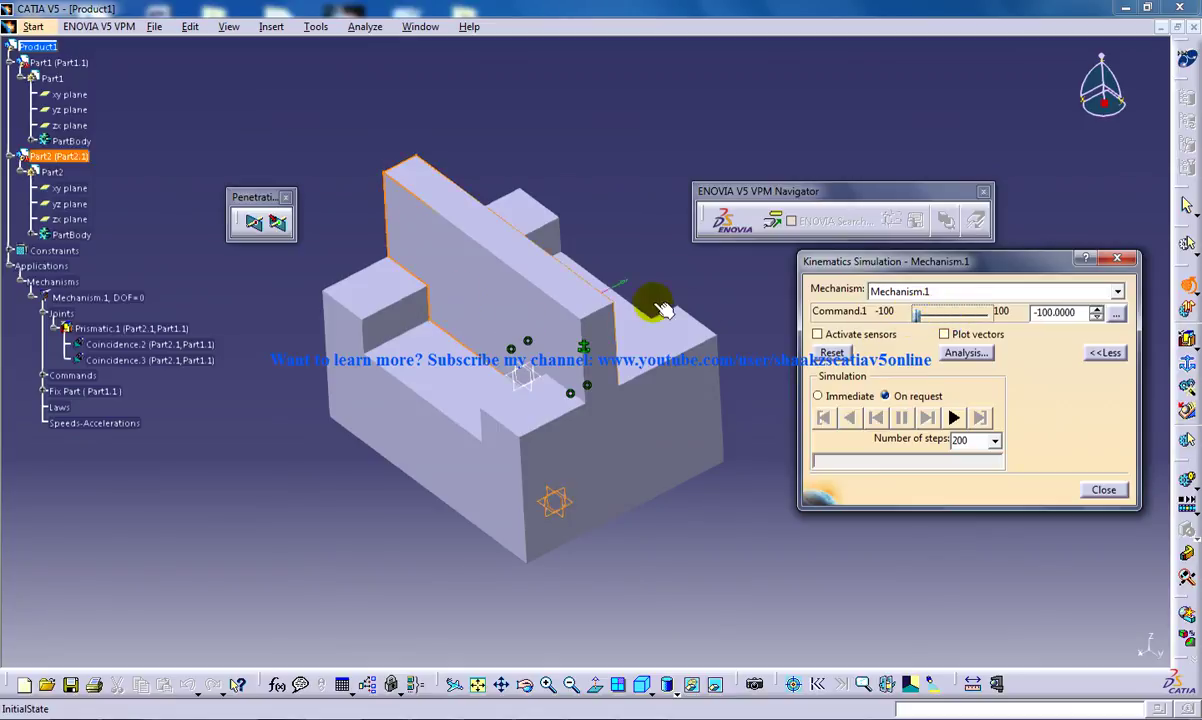
left_click_drag(640, 328, 472, 335)
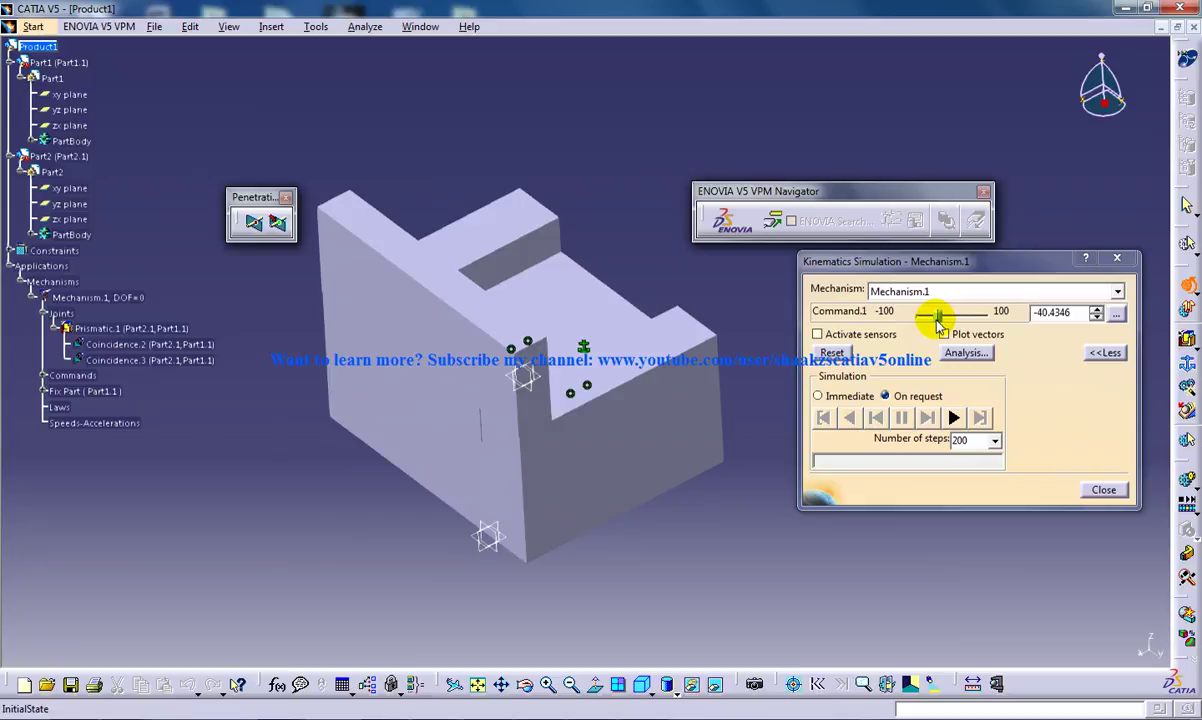
left_click_drag(938, 318, 998, 315)
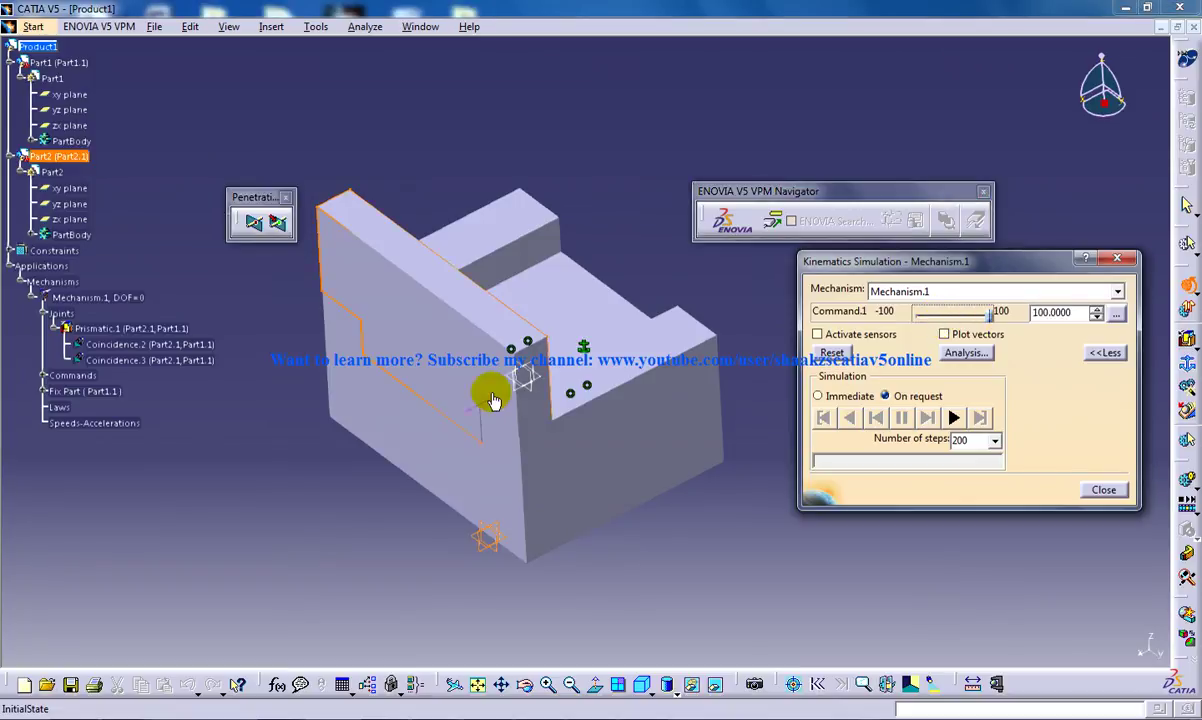
left_click_drag(489, 380, 657, 303)
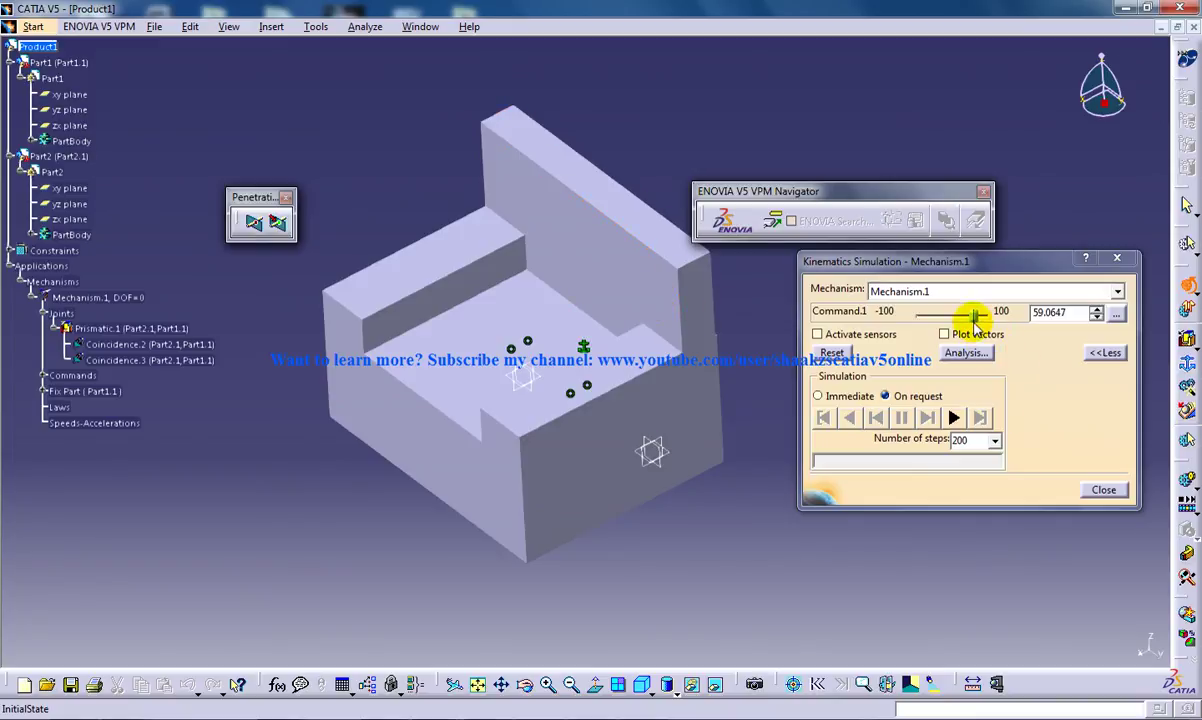
left_click_drag(975, 316, 840, 308)
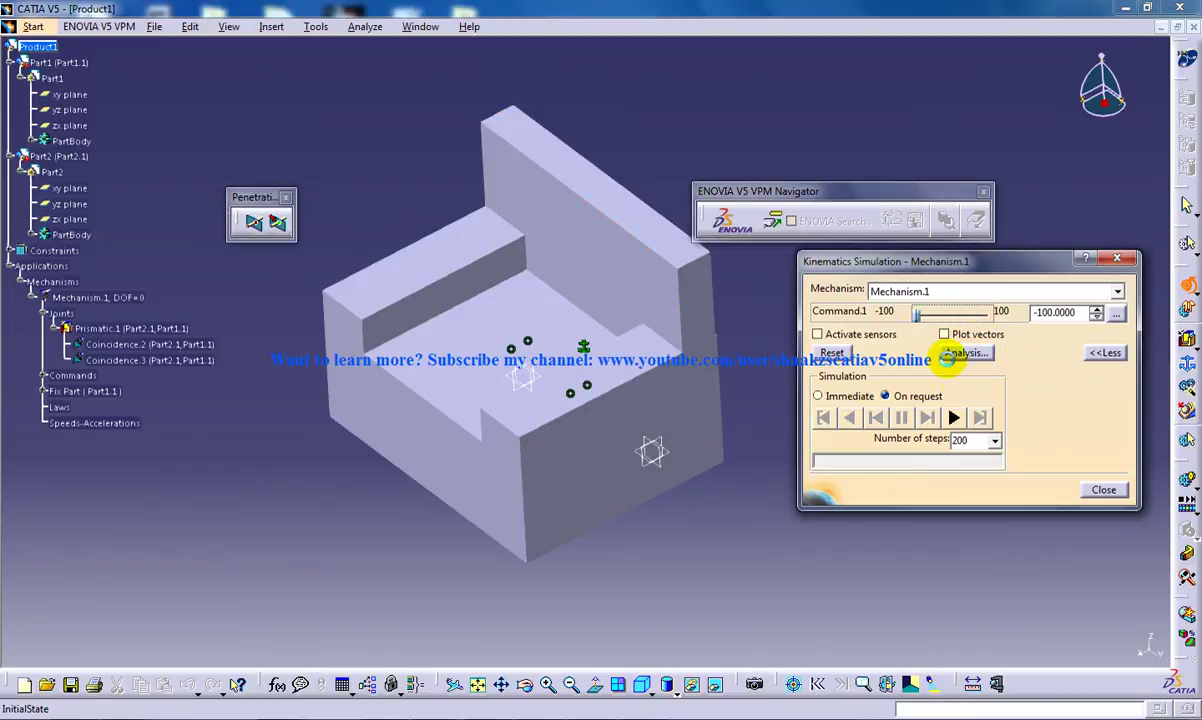
Step: Play the sliding simulation forward, pause it, and orbit to view the assembly from below
left_click(954, 418)
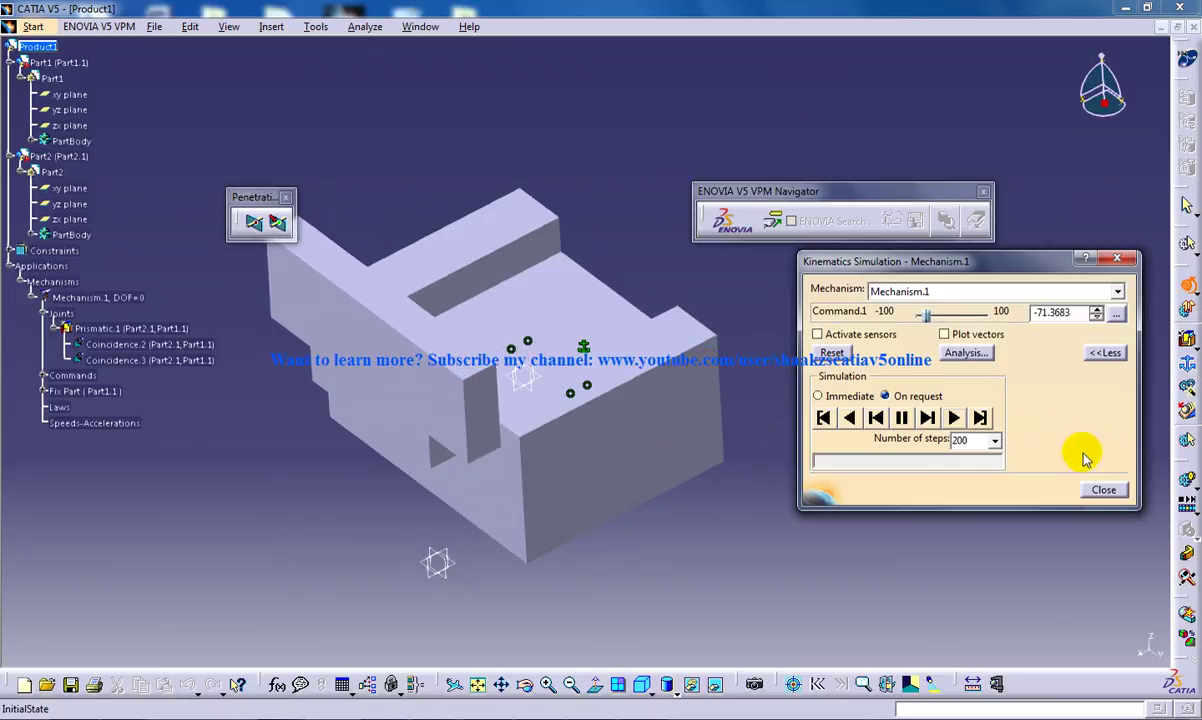
left_click(906, 420)
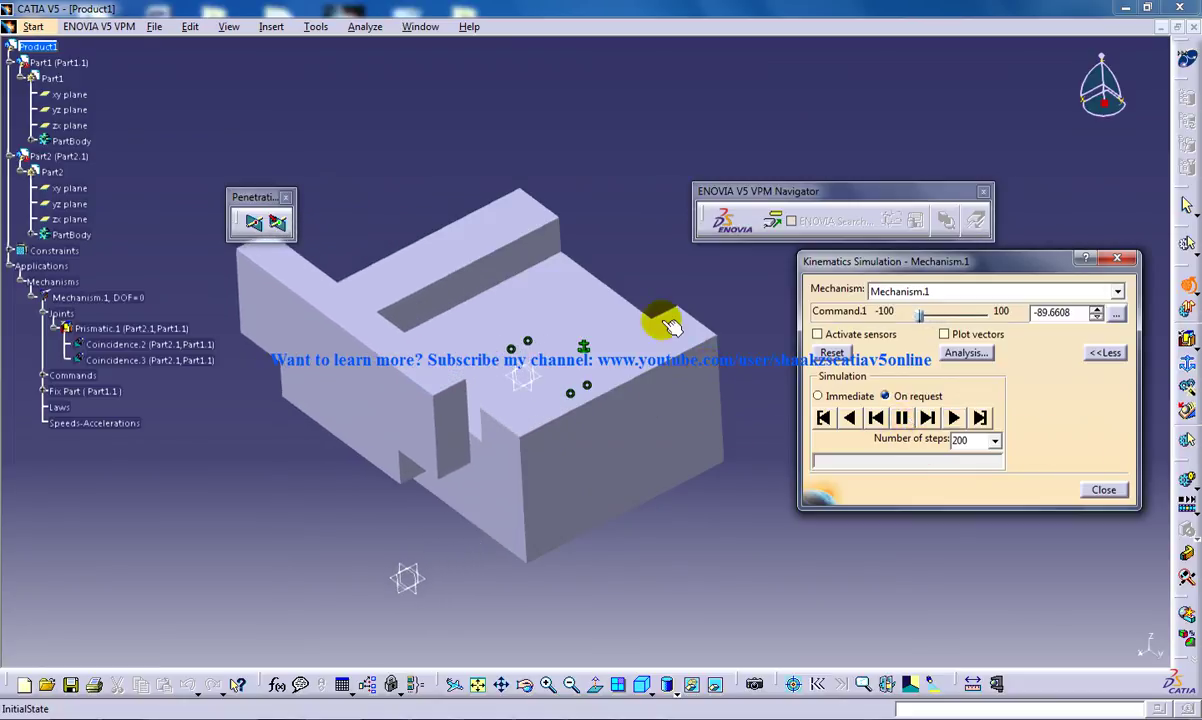
middle_click_drag(519, 318, 553, 318)
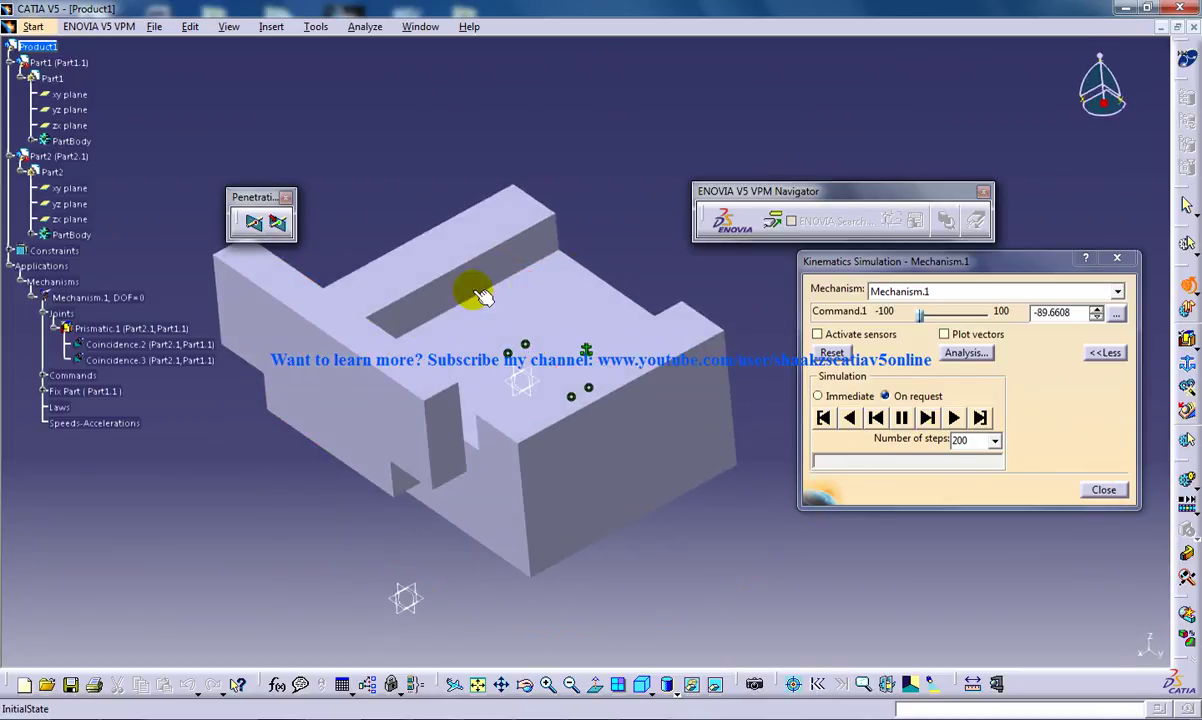
middle_click_drag(573, 257, 622, 247)
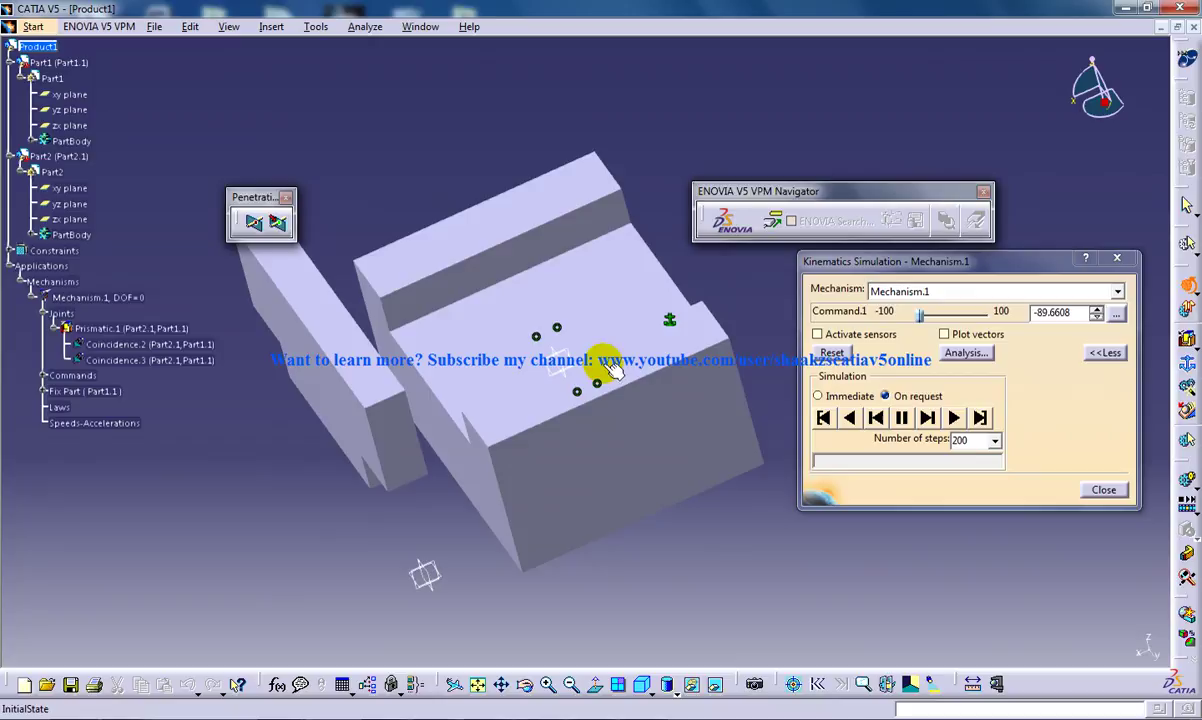
Step: Drag Part2 toward the positive end by hand, leaving Command.1 at 10.6563, and close the simulation
left_click_drag(338, 392, 442, 356)
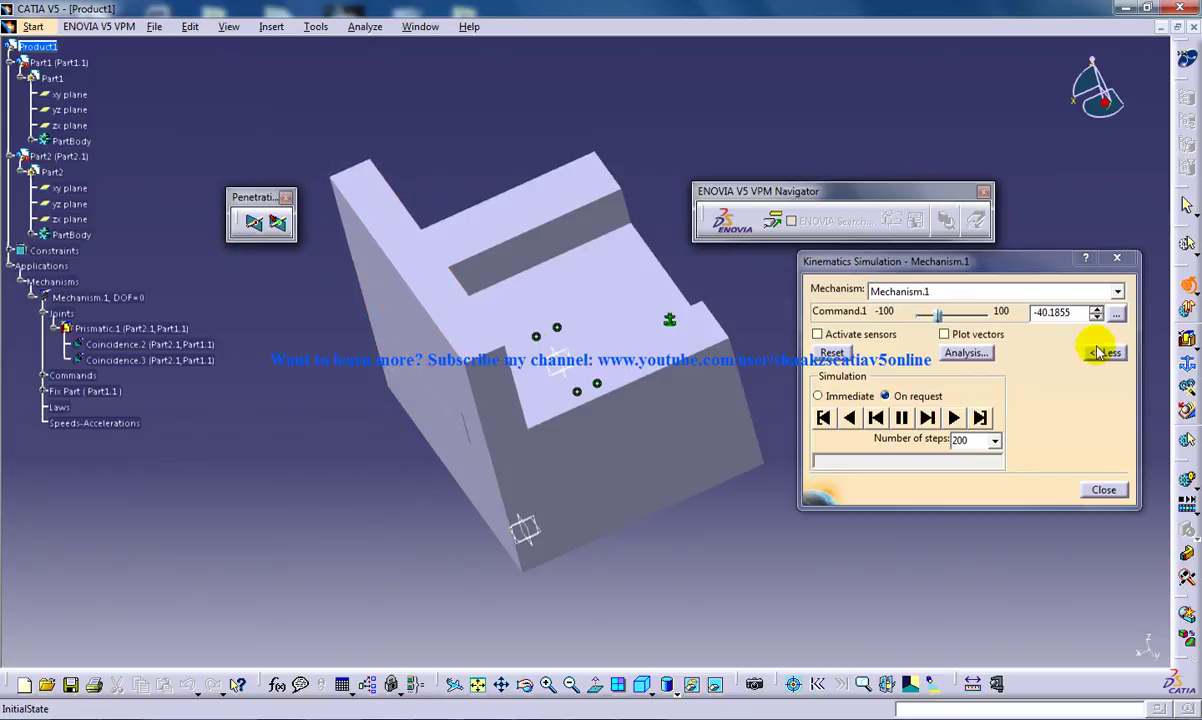
left_click_drag(451, 376, 519, 300)
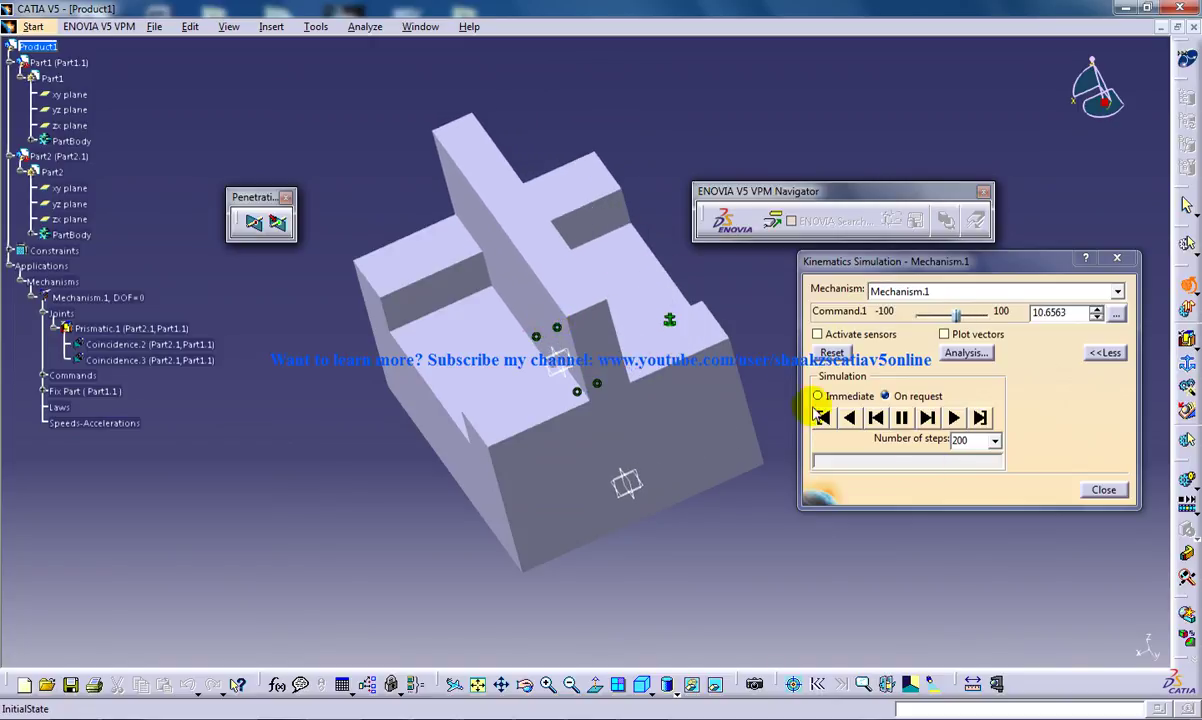
left_click(1102, 490)
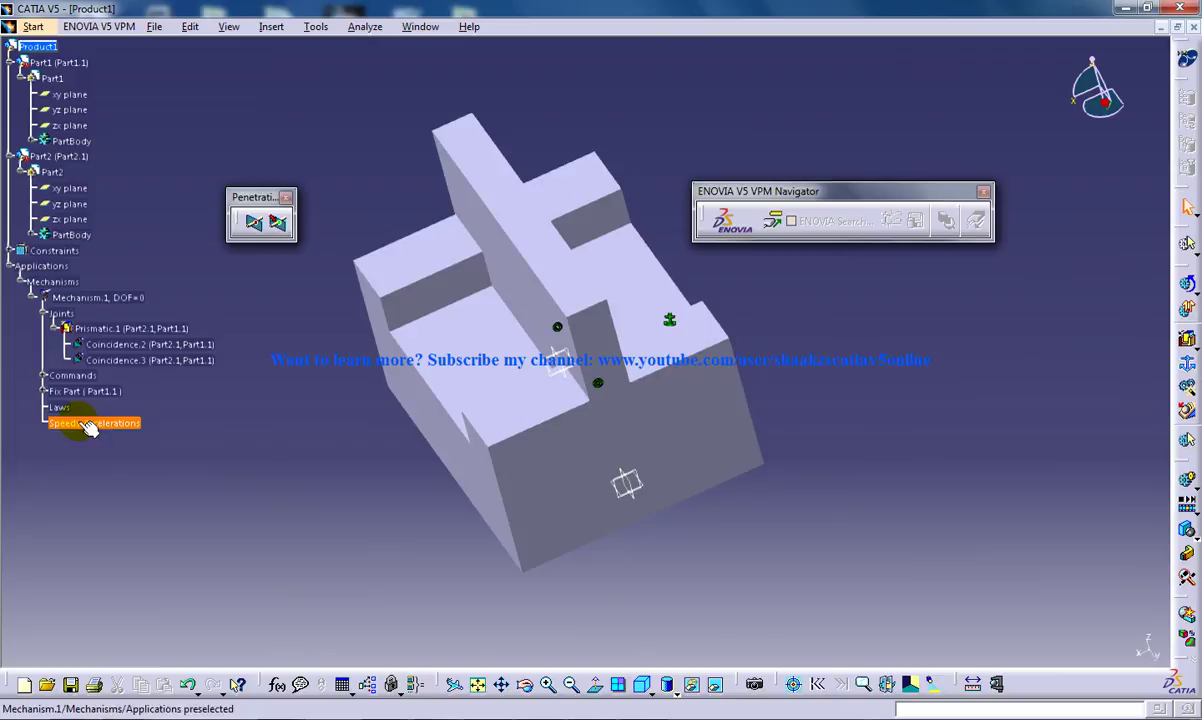
Step: Set Prismatic.1's joint limits, entering -40 mm for the lower and 40 for the upper limit
double_click(110, 329)
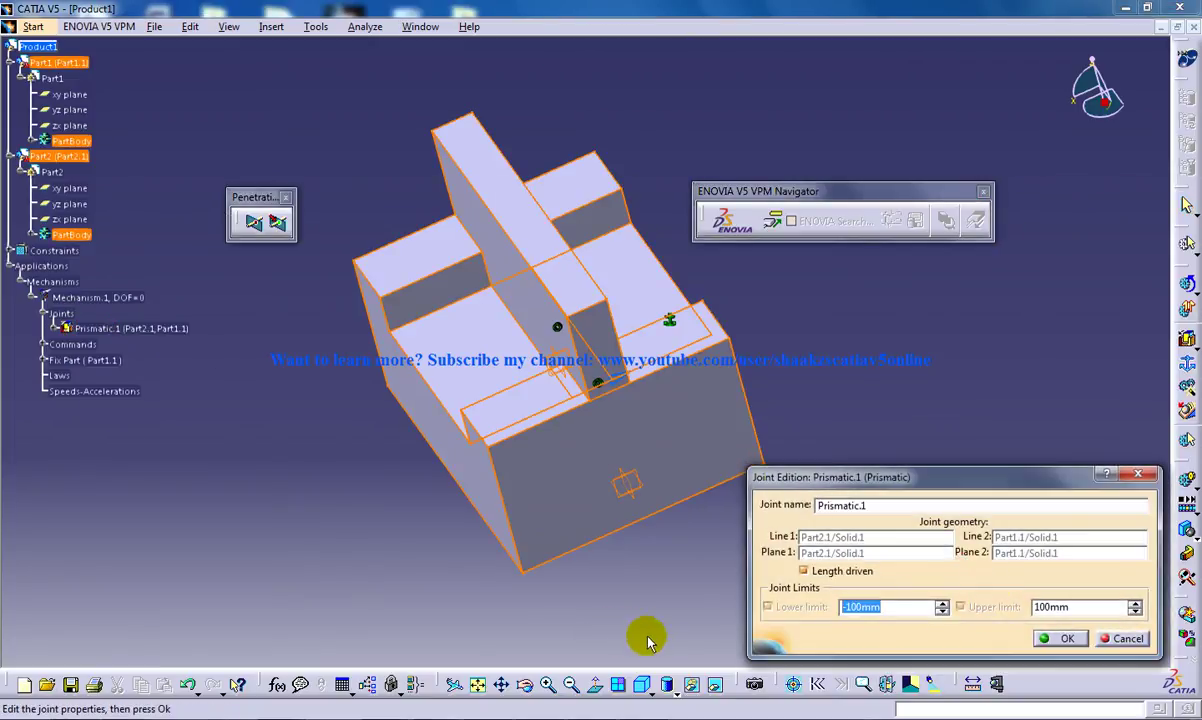
type("-40")
key("Tab")
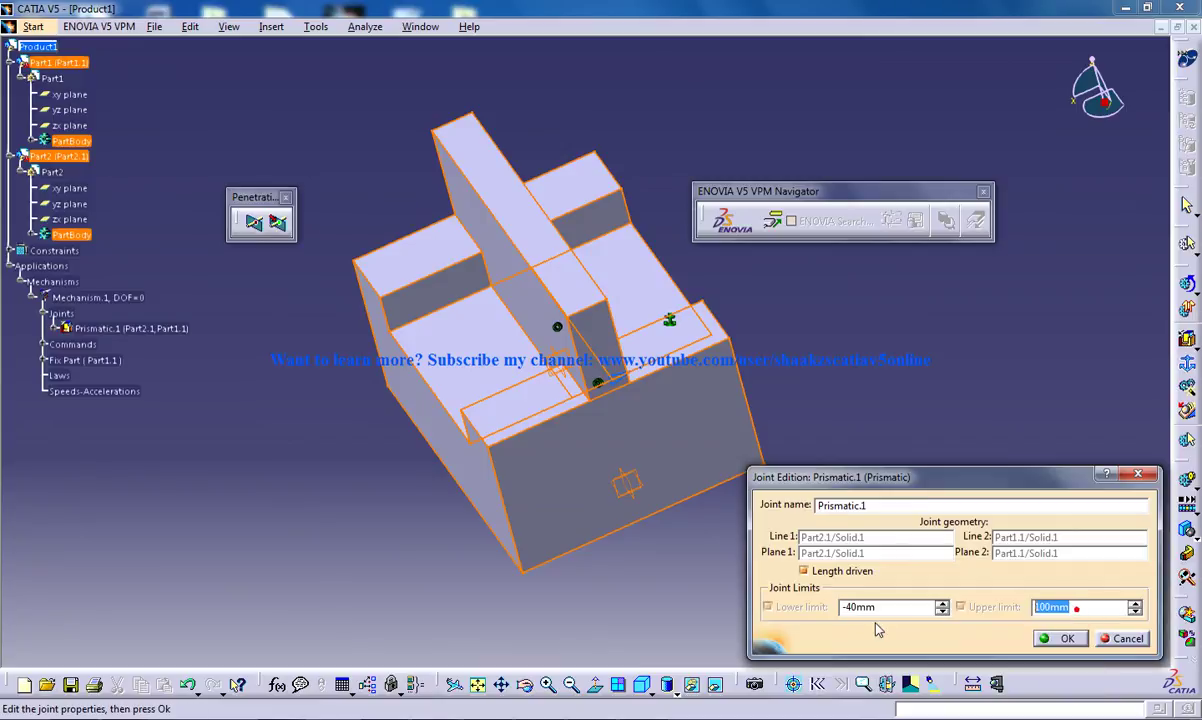
type("40")
left_click(1060, 638)
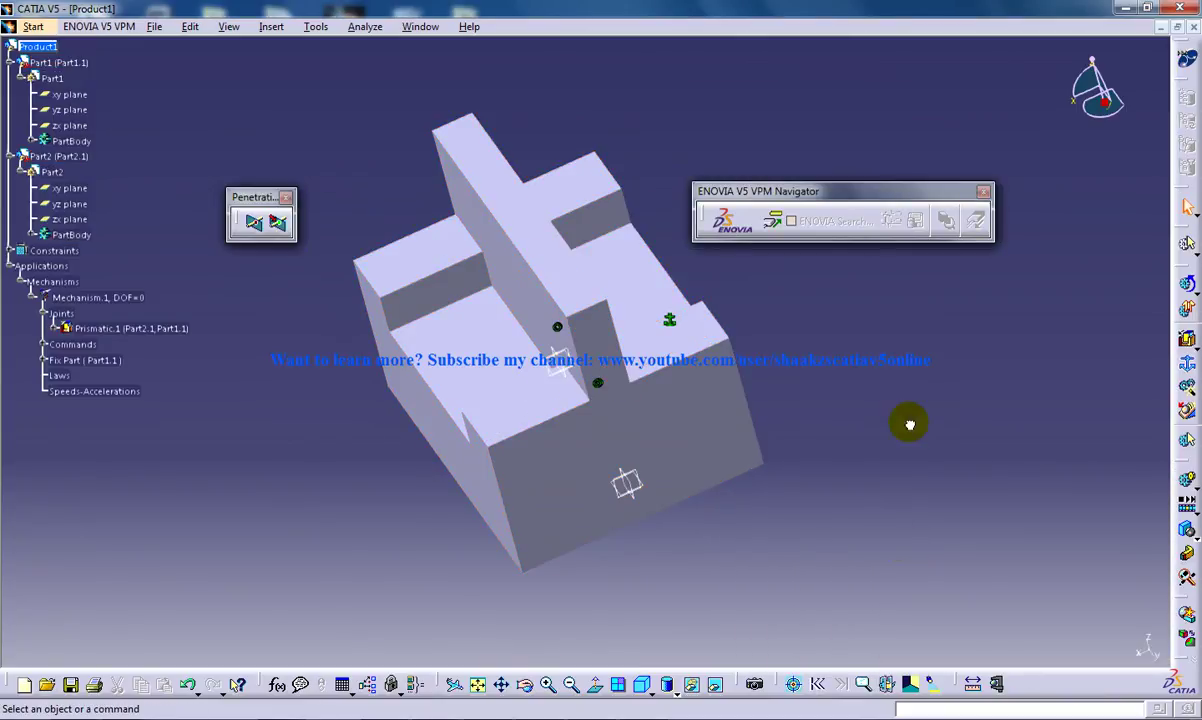
middle_click_drag(516, 464, 380, 430)
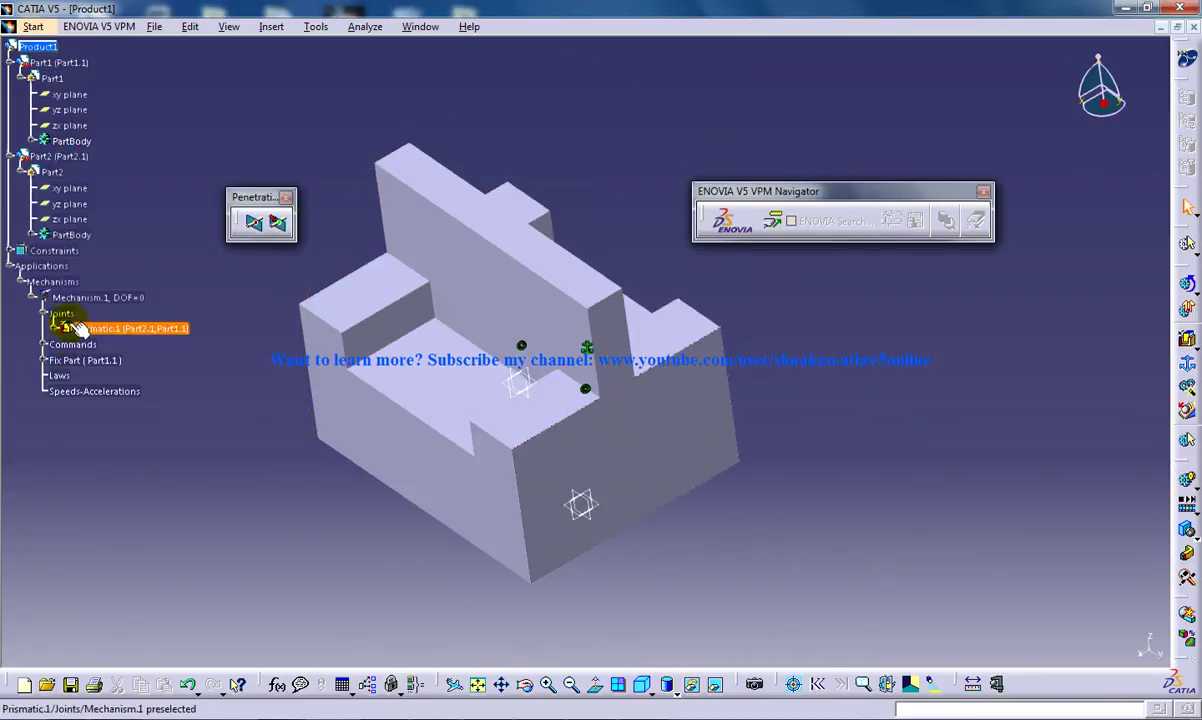
Step: Slide Part2 across its new -40 to 60 travel, including past the upper limit, then play it forward
double_click(100, 393)
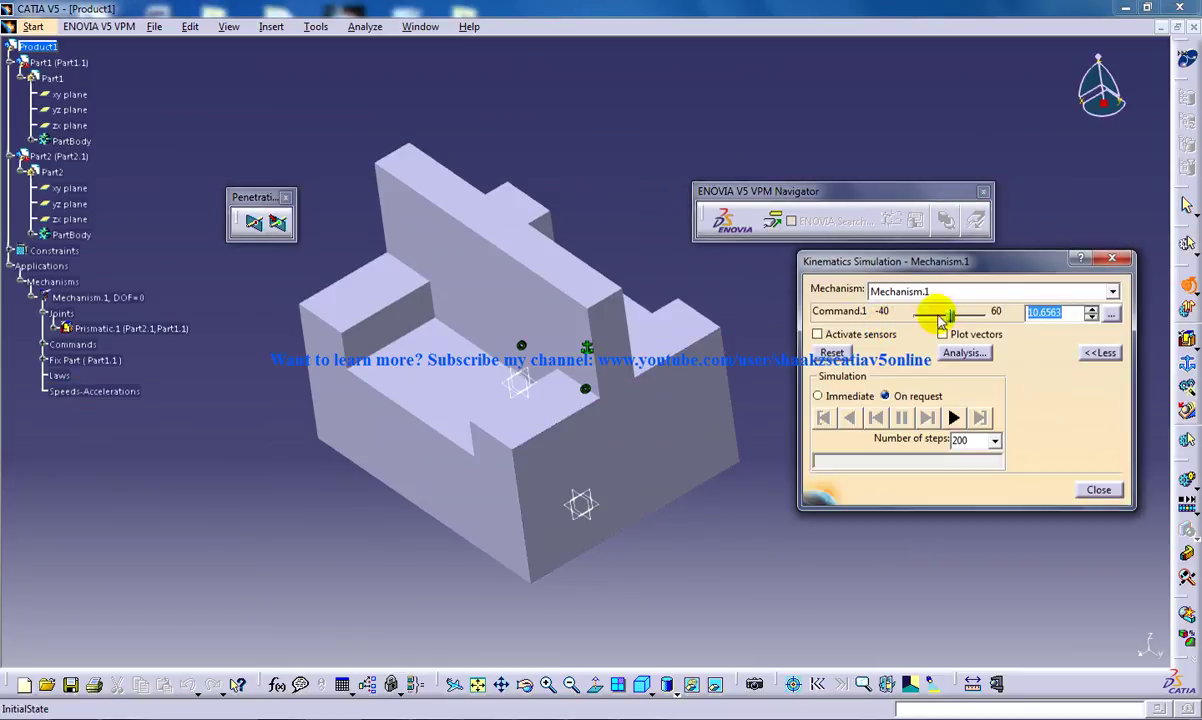
left_click_drag(940, 318, 985, 313)
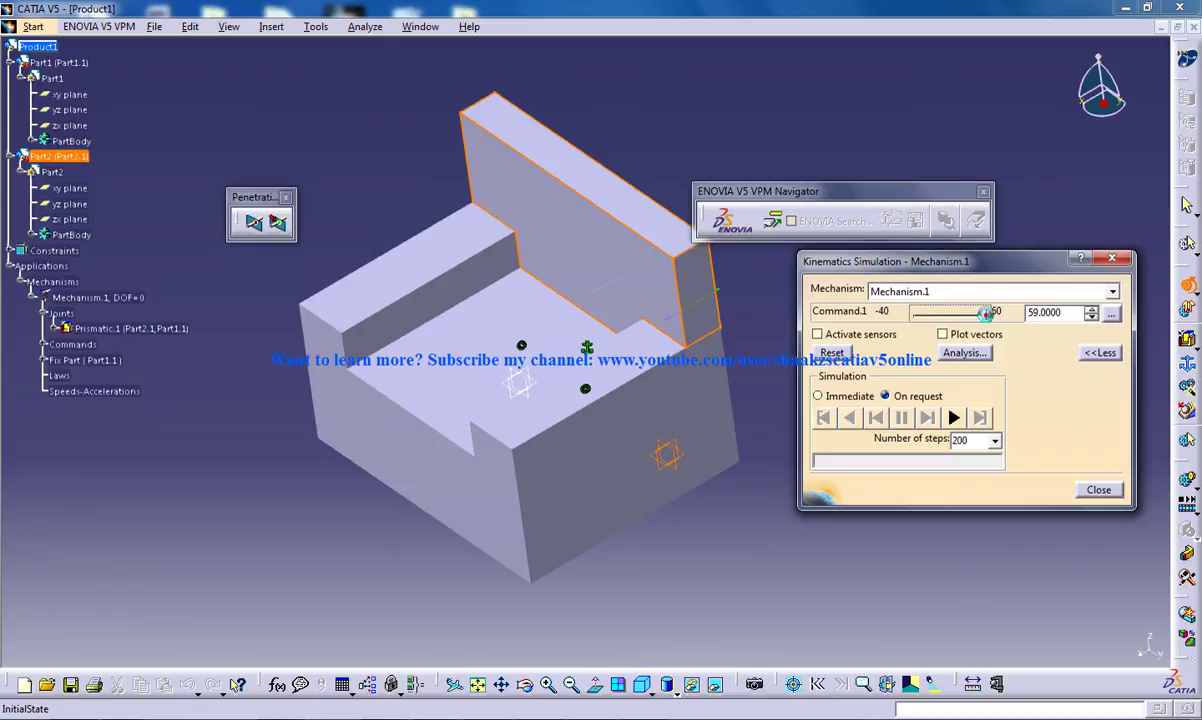
middle_click_drag(720, 300, 327, 376)
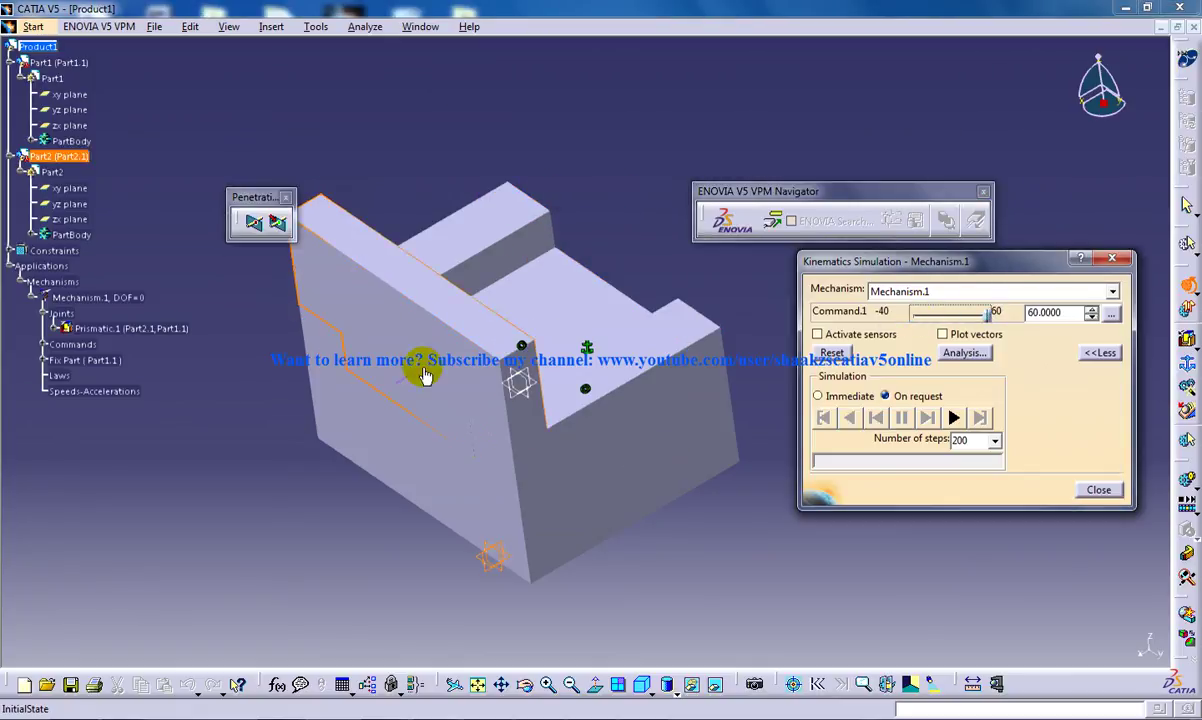
middle_click_drag(421, 365, 650, 248)
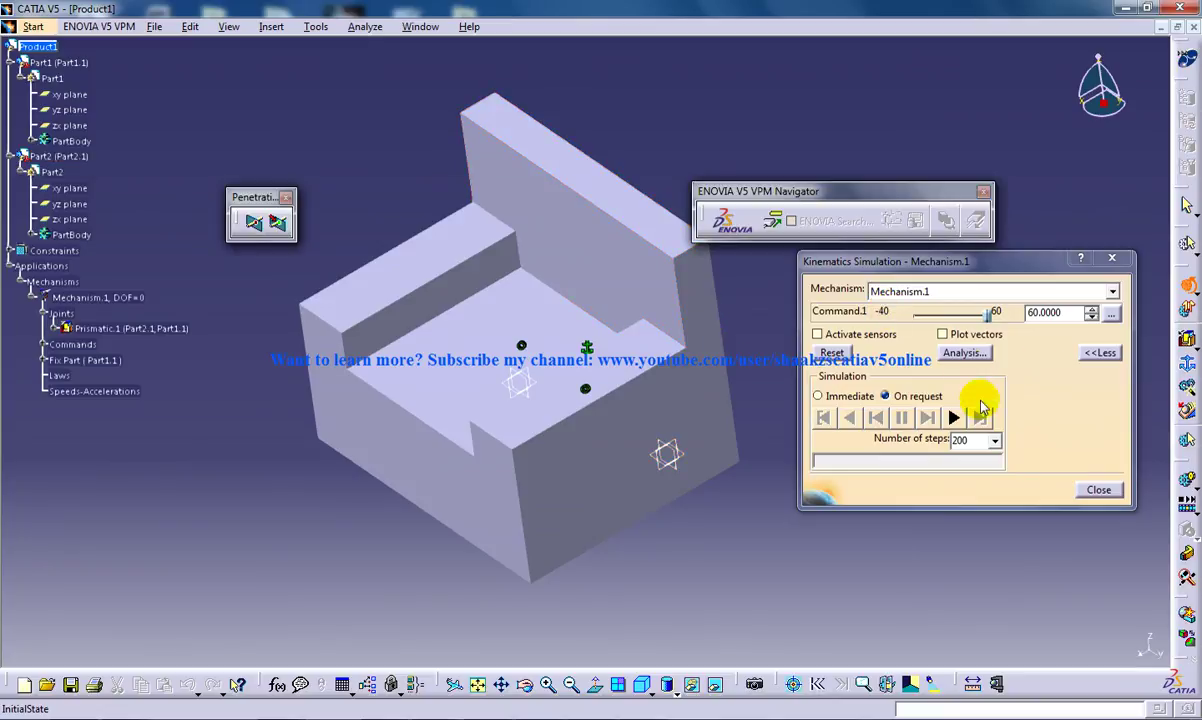
left_click_drag(988, 318, 863, 330)
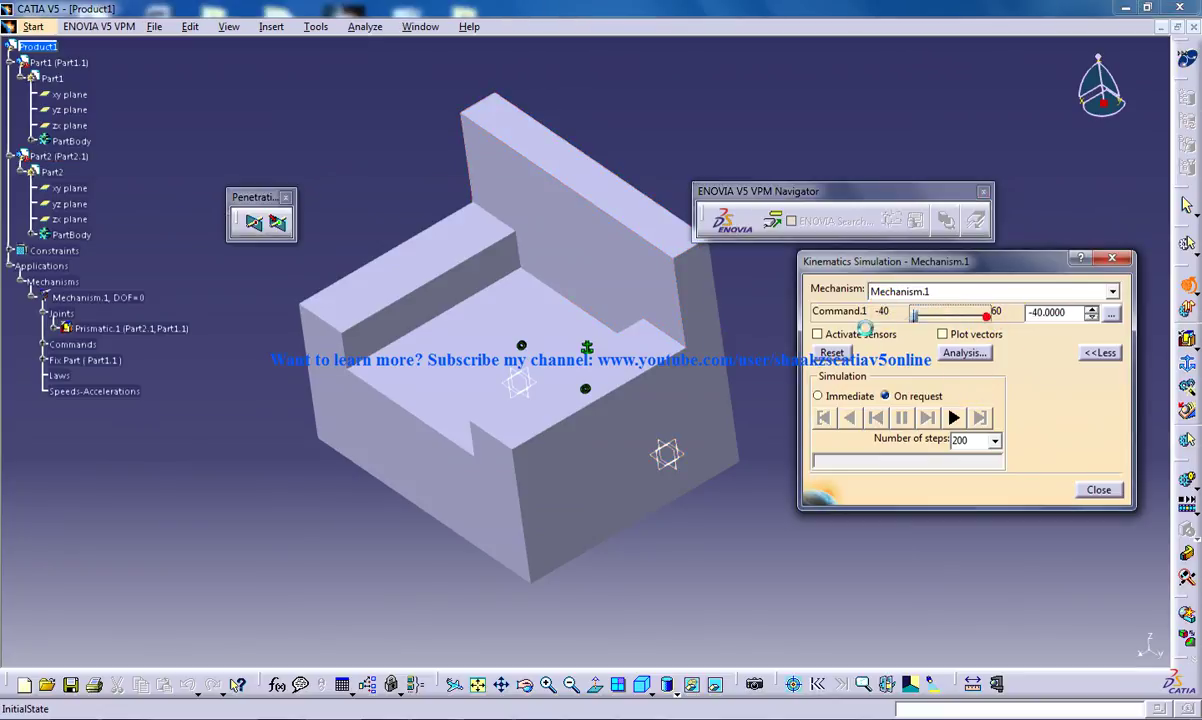
left_click(955, 418)
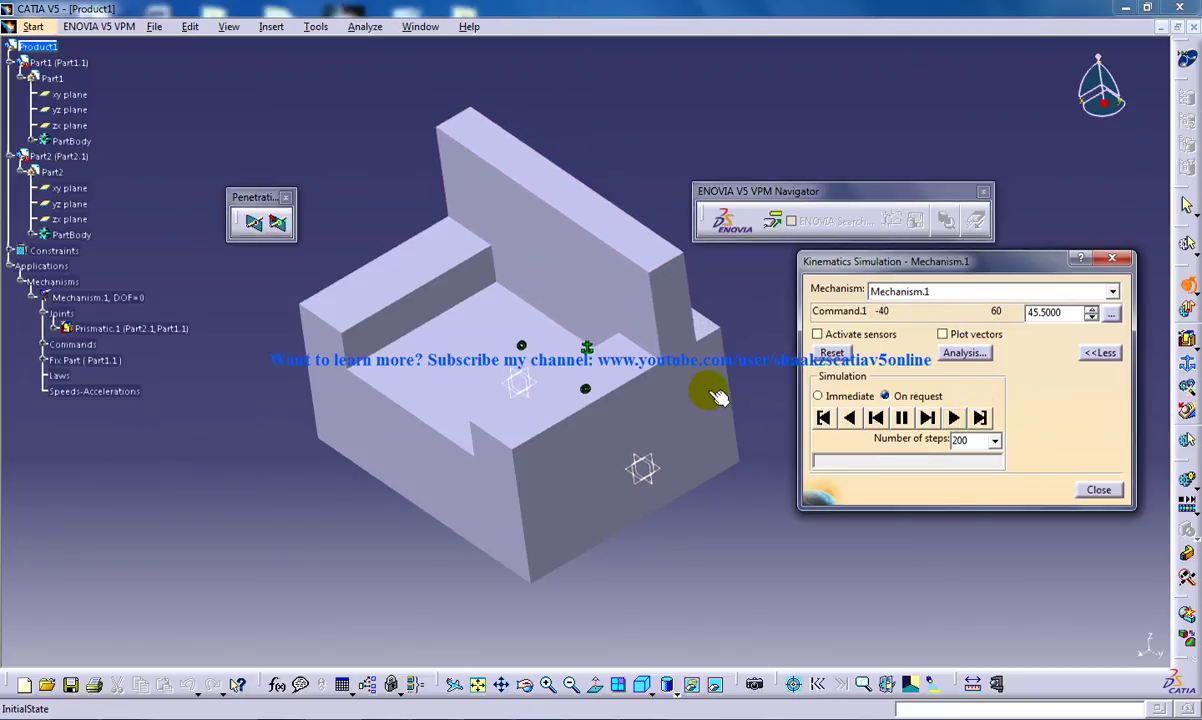
Step: Drag Part2 back to its -40 lower limit and orbit the assembly
left_click_drag(594, 341, 561, 289)
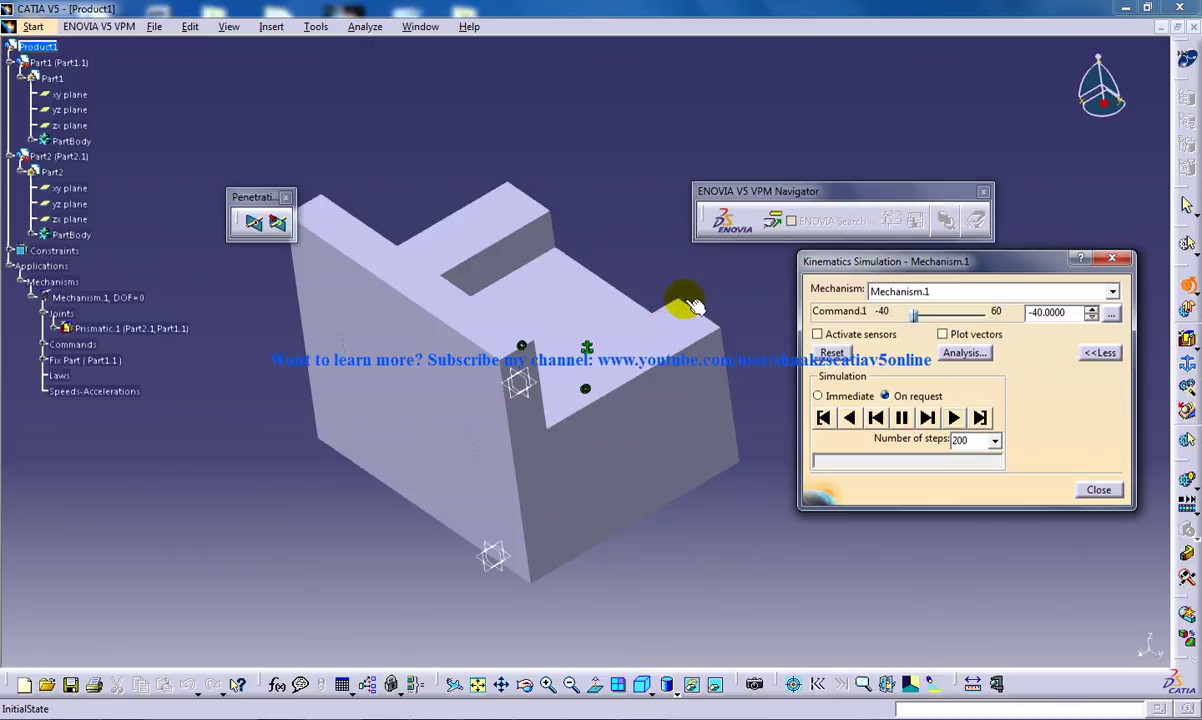
middle_click_drag(695, 305, 631, 372)
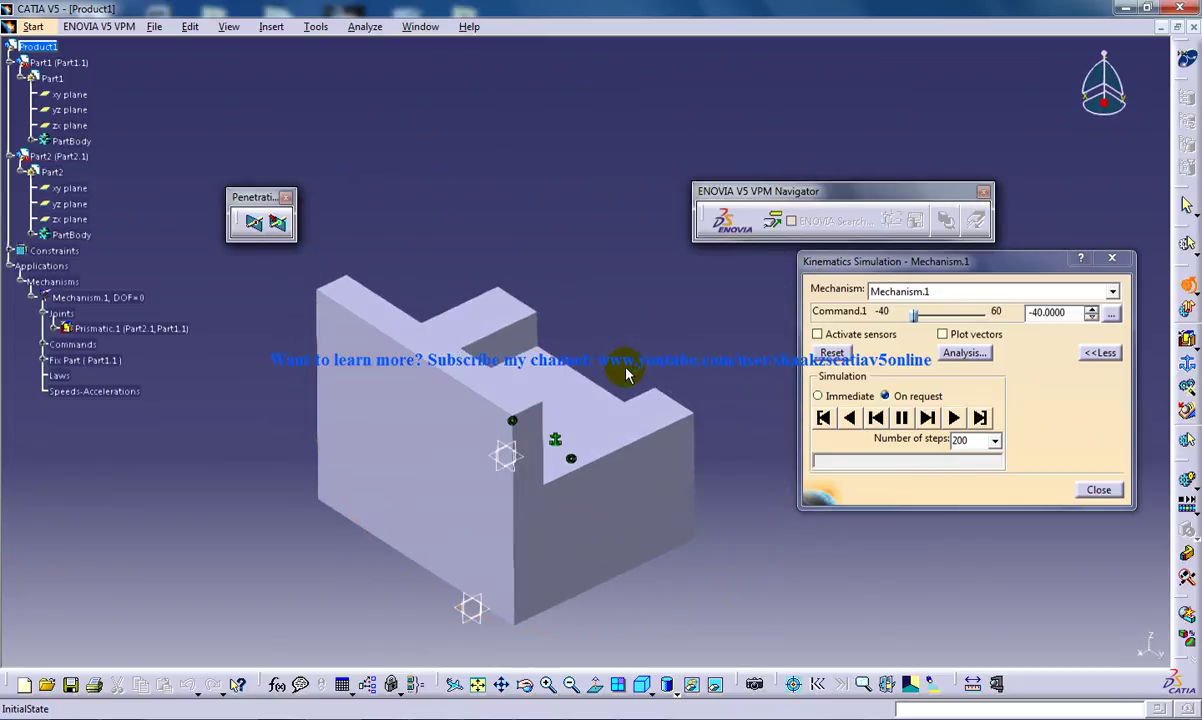